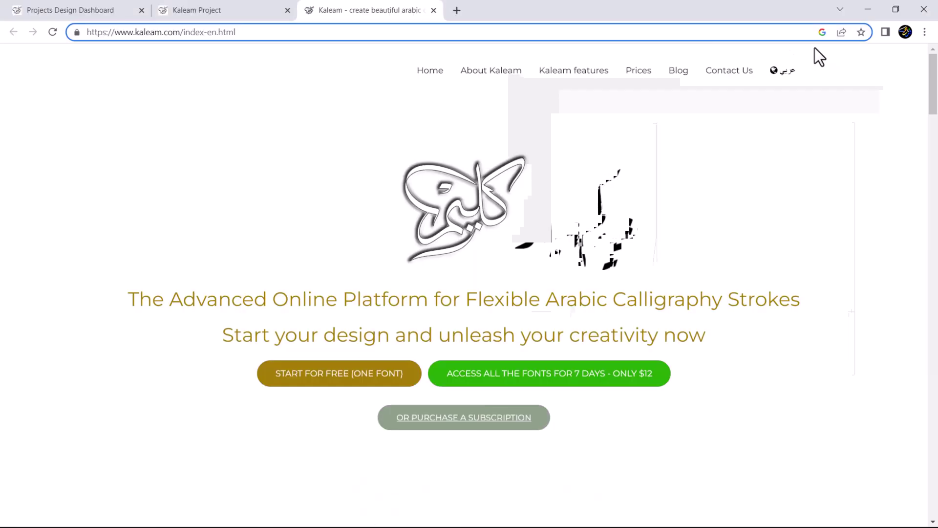
Step: Scroll the Kaleam homepage to the Prices section showing the 7-day offer and subscription plans
mouse_move(934, 96)
mouse_down()
mouse_move(917, 263)
mouse_move(936, 364)
mouse_move(936, 478)
mouse_up()
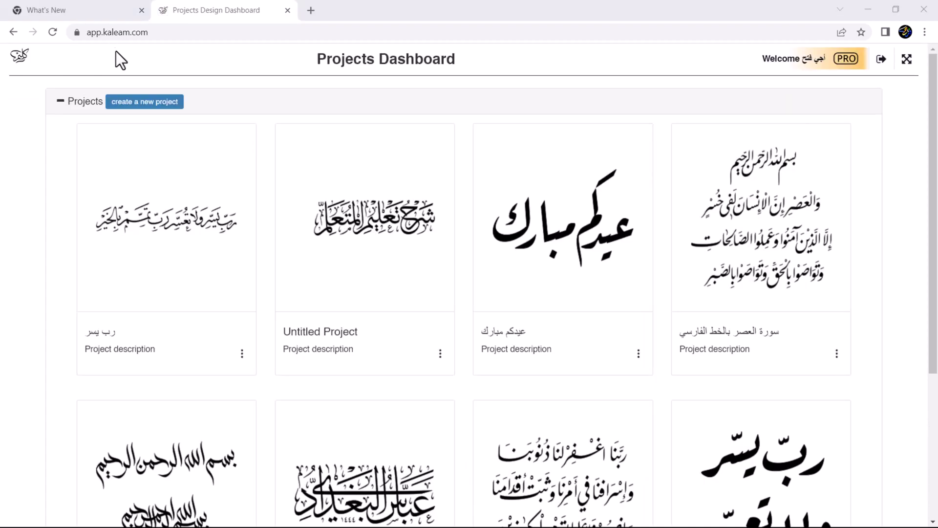
Step: Start a new empty Kaleam project and show its list of calligraphy styles
click(139, 102)
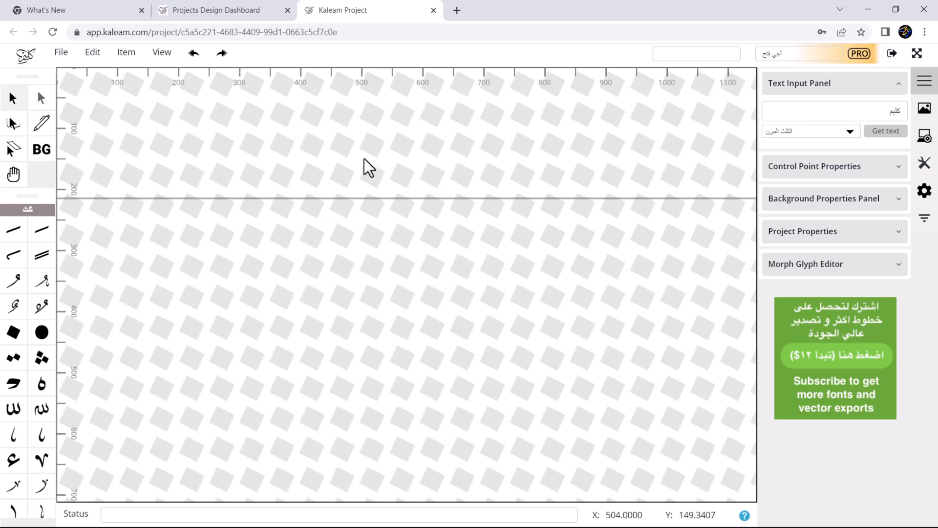
click(850, 132)
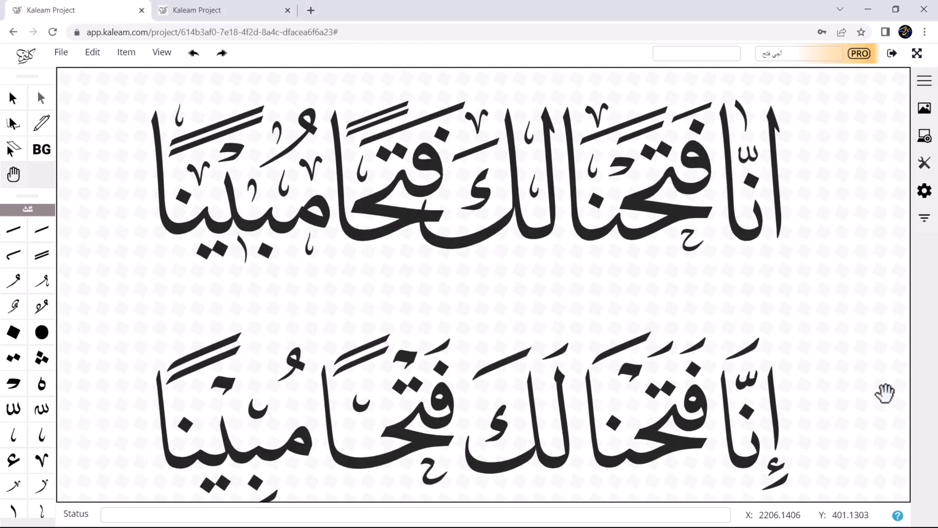
Step: Pan down through the example's calligraphy versions of إنا فتحنا لك فتحا مبينا
drag(885, 393, 875, 138)
drag(878, 426, 866, 175)
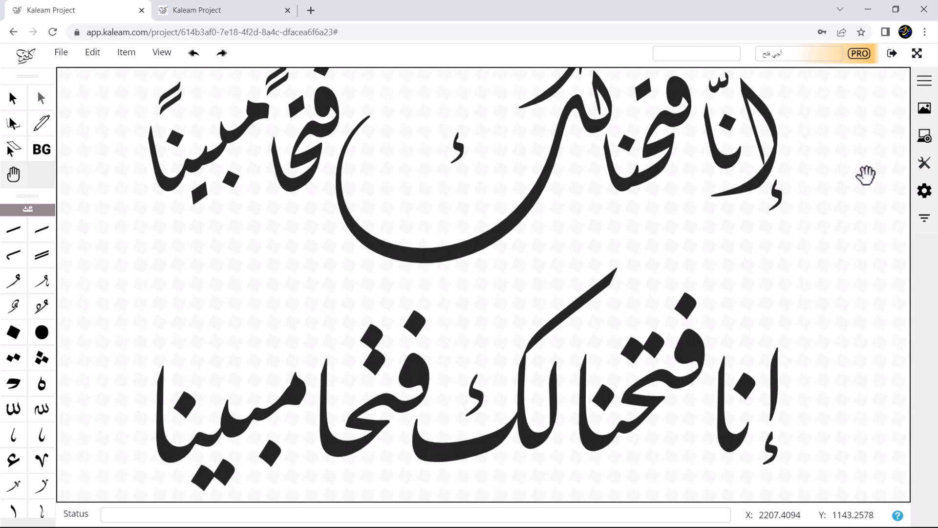
mouse_move(846, 397)
mouse_down()
mouse_move(834, 218)
mouse_move(841, 125)
mouse_up()
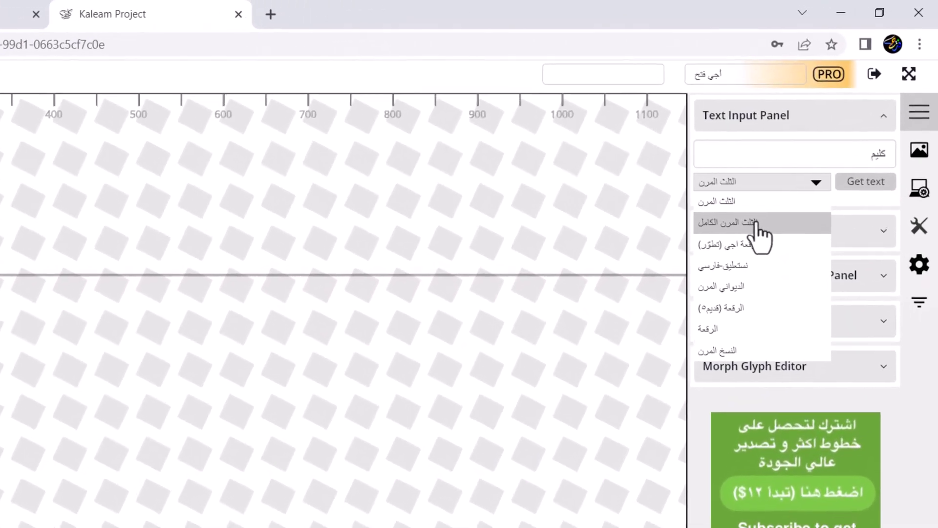
Step: Generate calligraphy for the name سارة in the الثلث المرن الكامل style
click(755, 224)
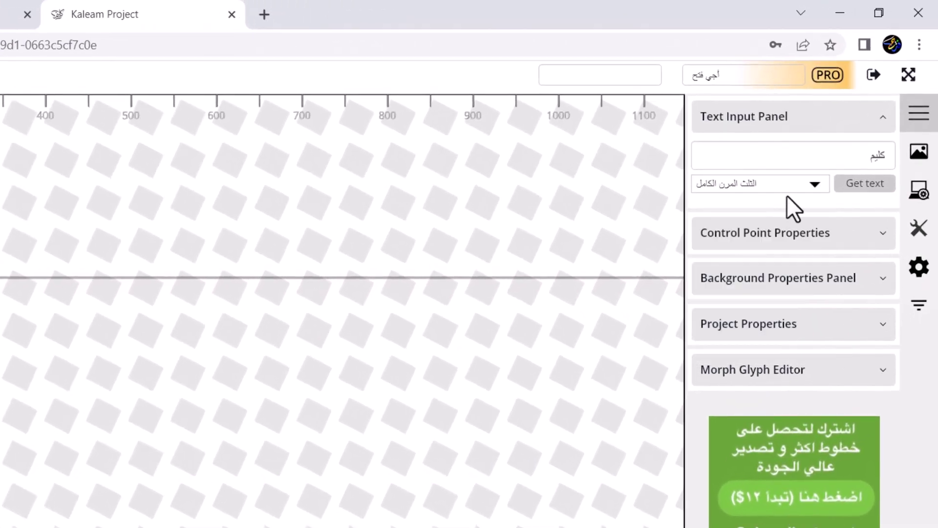
double_click(876, 159)
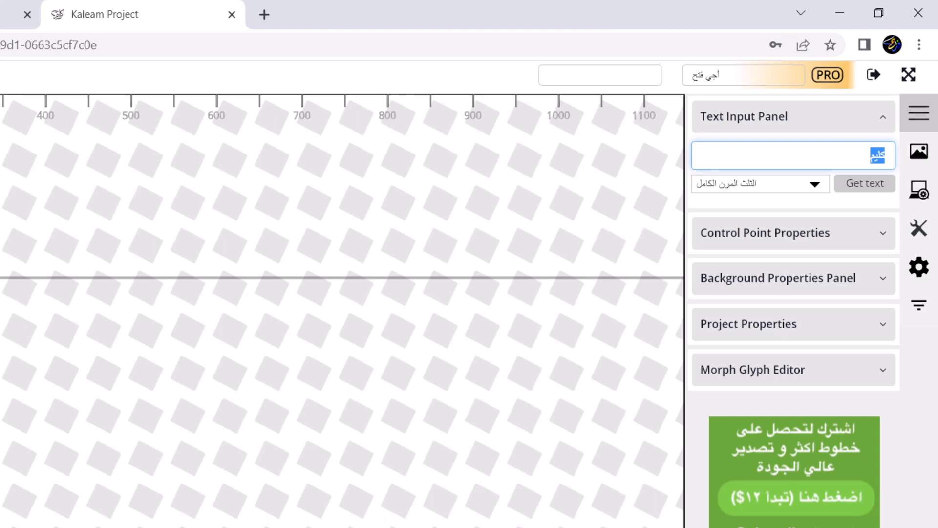
text(س)
click(867, 193)
click(866, 185)
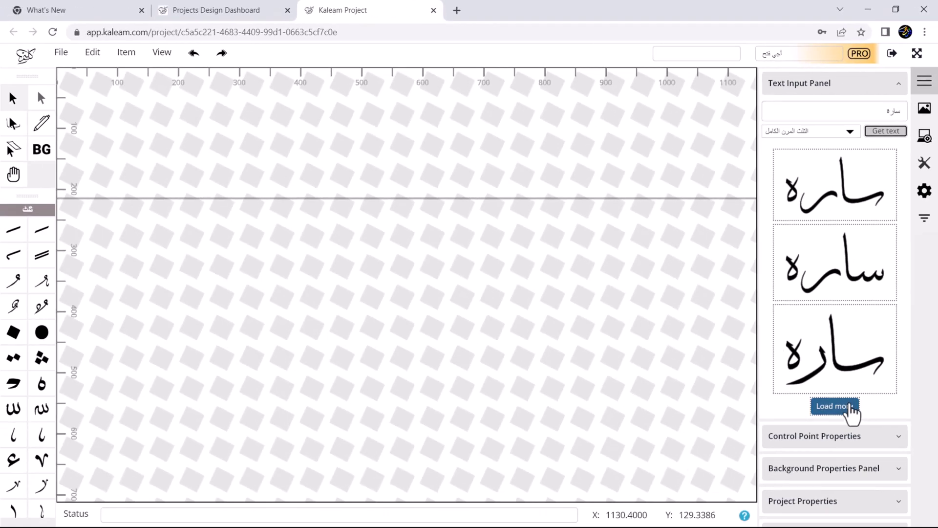
Step: Load more calligraphic variants of سارة and browse through the list
click(851, 407)
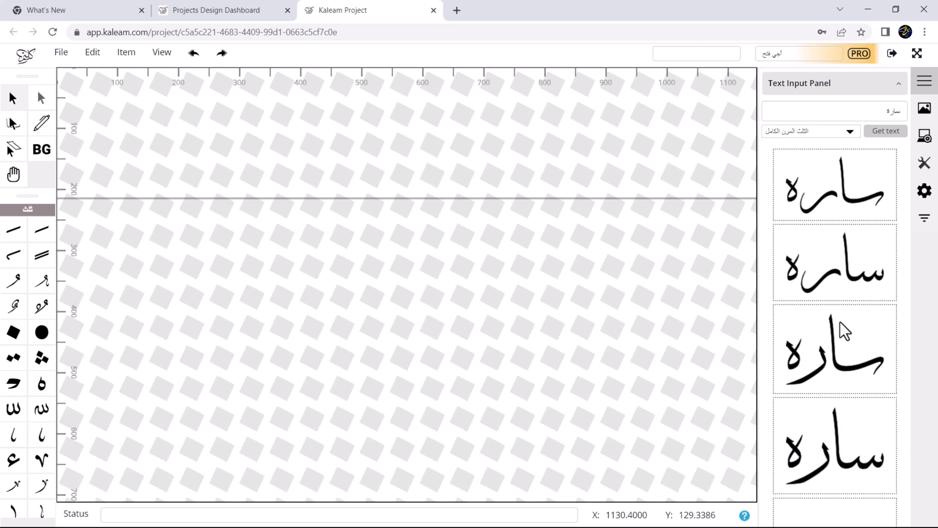
scroll(840, 321, down, 3)
scroll(839, 322, down, 2)
scroll(840, 321, up, 3)
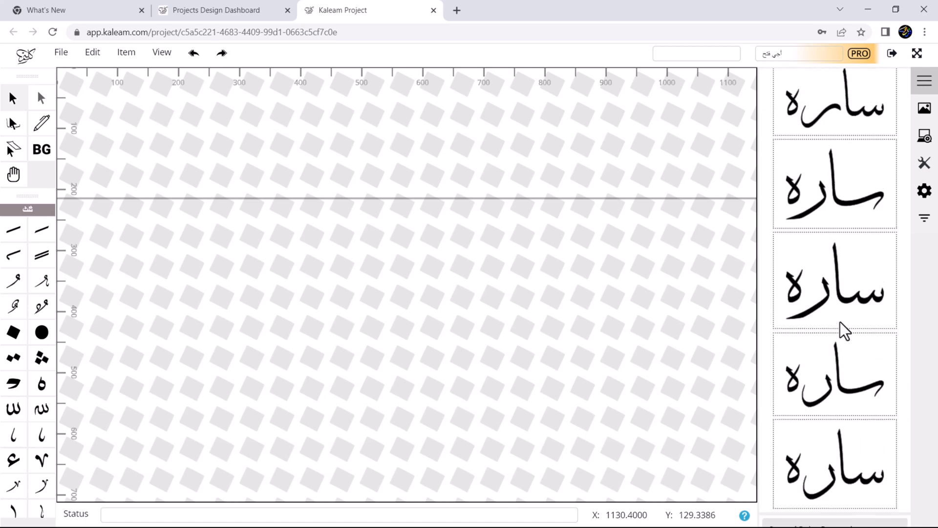
scroll(840, 322, up, 2)
Step: Place the second سارة variant on the canvas, nudge it down-right, and zoom in on it
drag(848, 289, 485, 247)
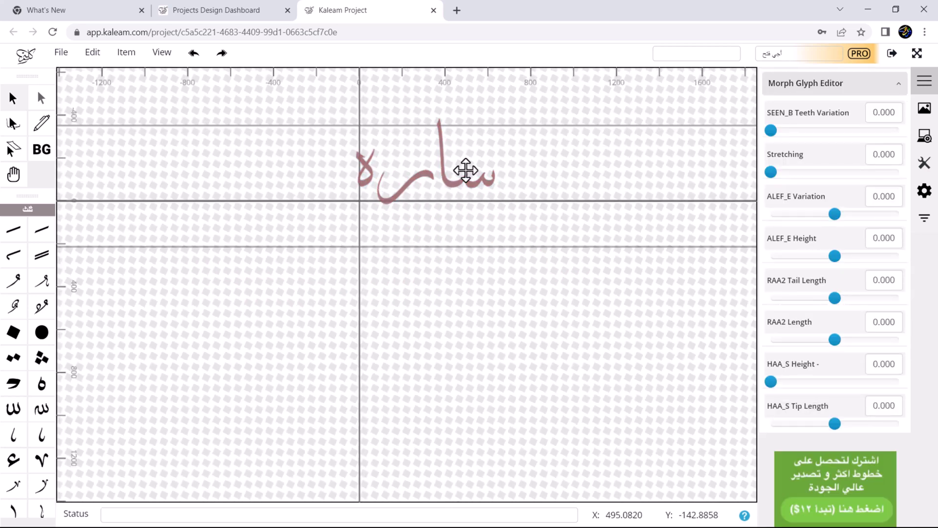
scroll(465, 167, up, 3)
scroll(466, 178, up, 2)
drag(467, 185, 470, 201)
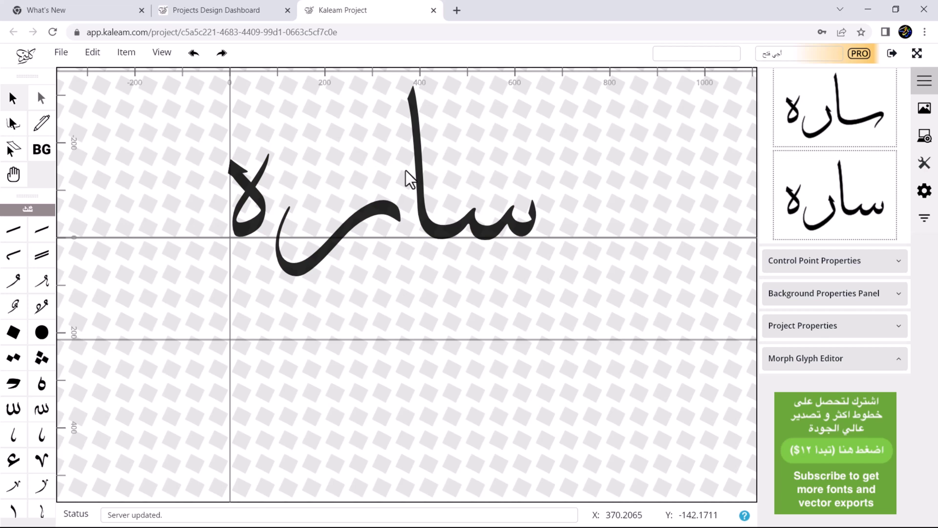
scroll(406, 170, up, 2)
scroll(405, 170, up, 1)
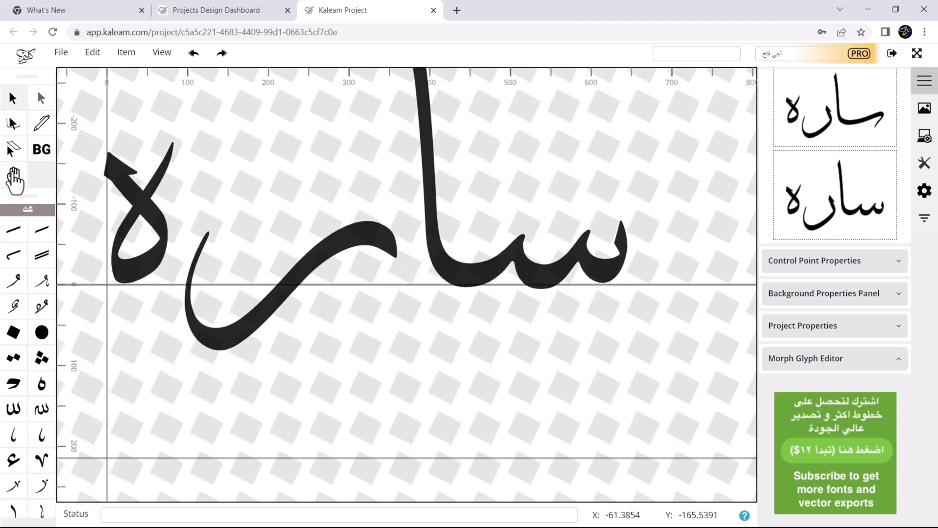
drag(246, 155, 256, 250)
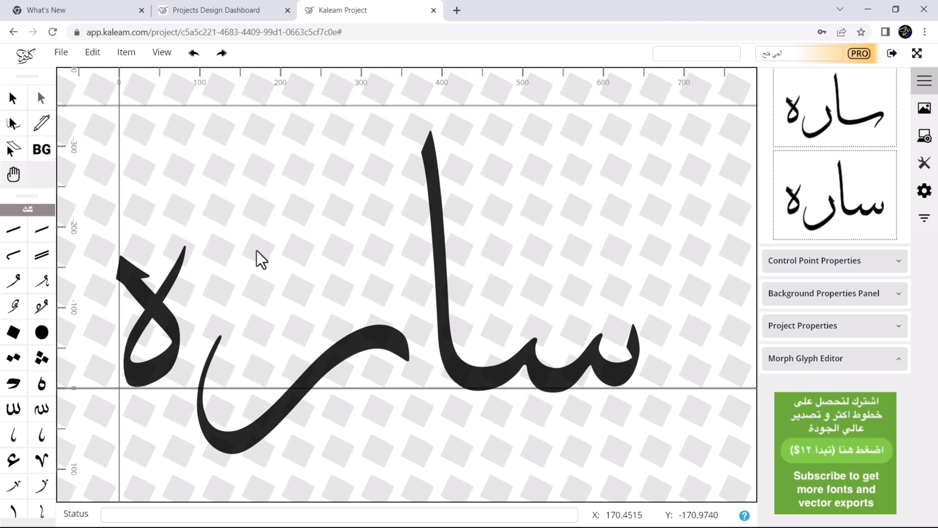
scroll(886, 143, up, 2)
scroll(886, 143, up, 1)
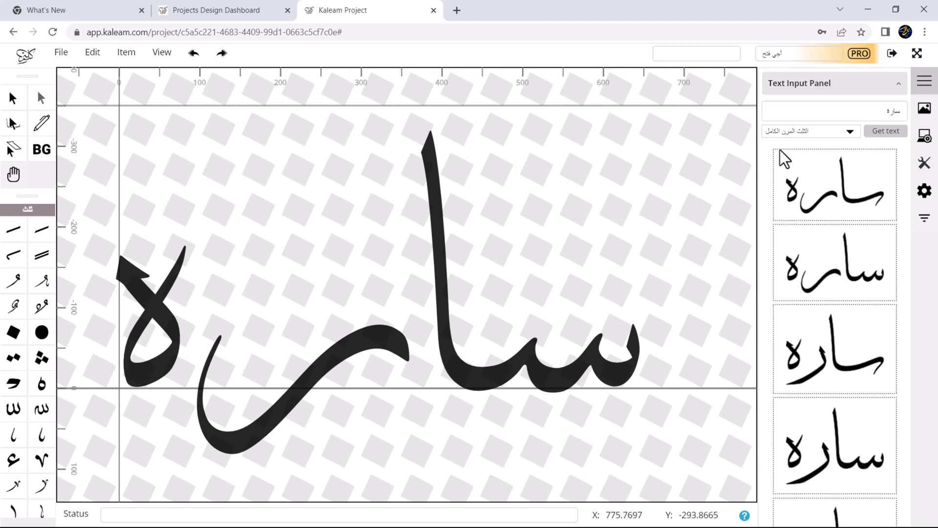
Step: Turn off the canvas grid and toggle the rulers off and back on
click(162, 53)
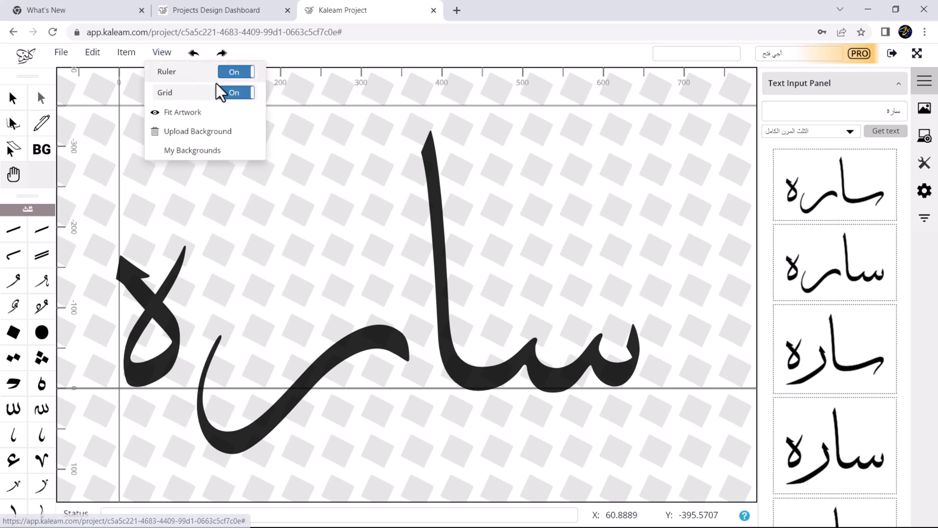
click(233, 91)
click(162, 52)
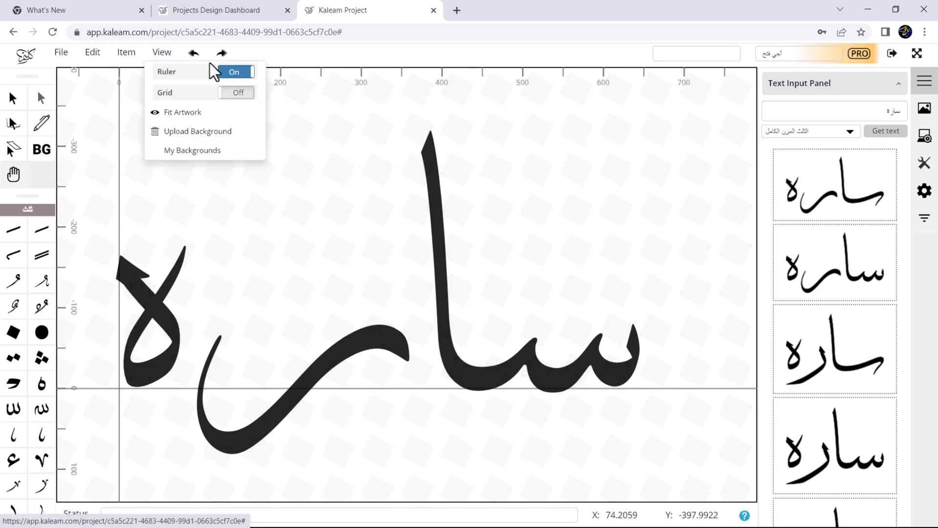
click(233, 72)
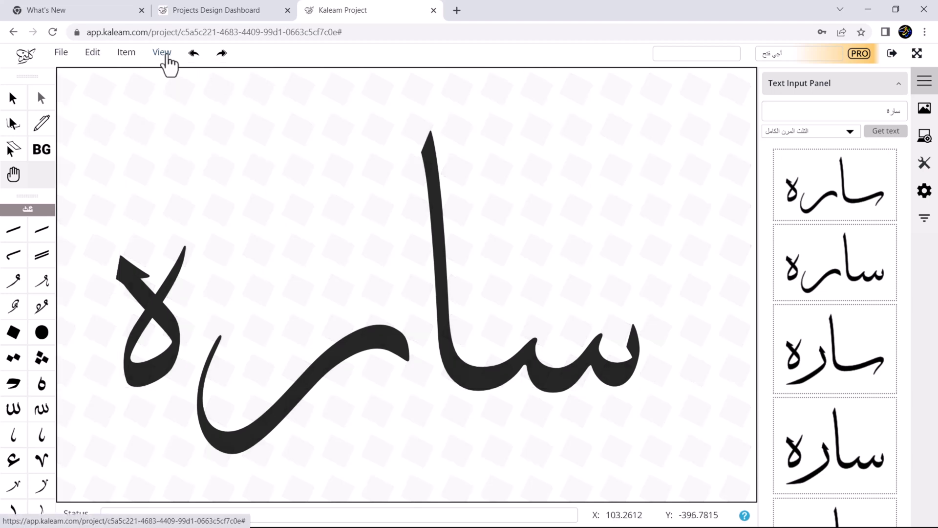
click(163, 53)
click(235, 72)
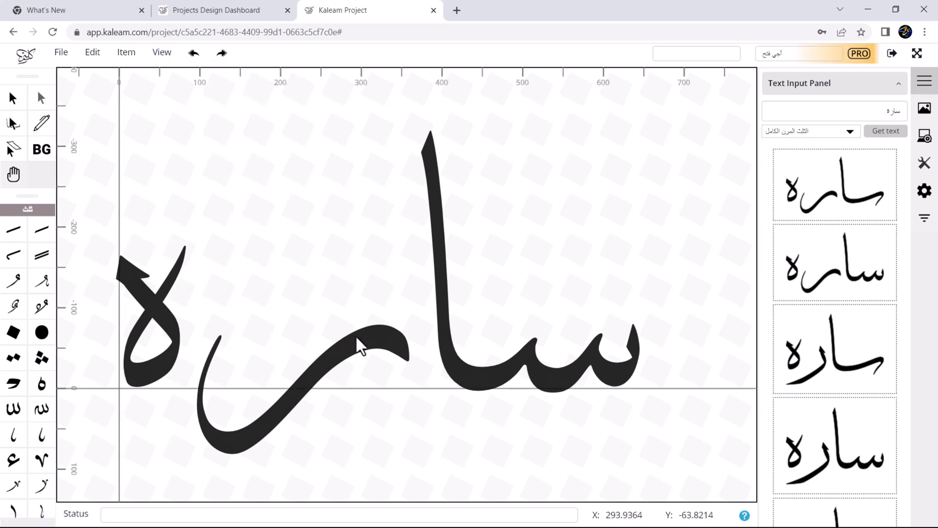
Step: Move the raa up into the sin and the haa over it, interlocking سارة
drag(368, 341, 369, 341)
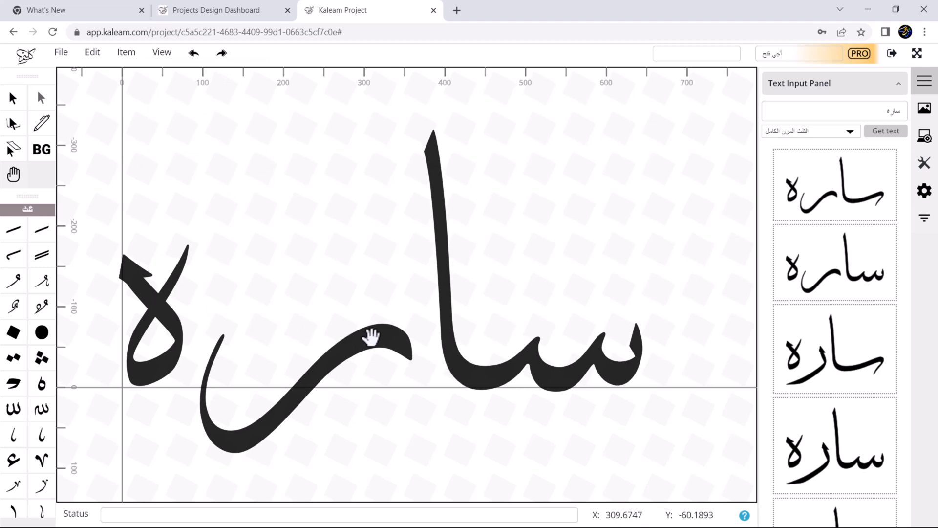
click(12, 100)
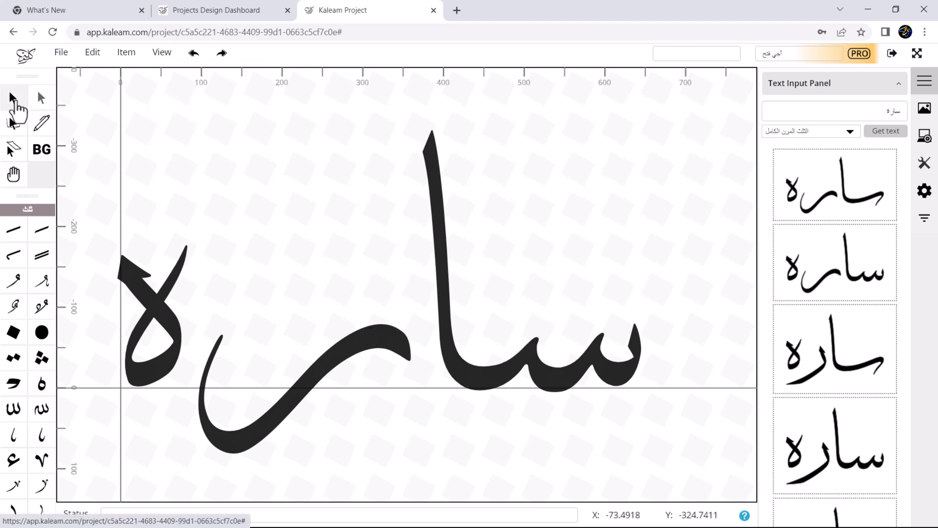
click(374, 349)
drag(374, 349, 509, 274)
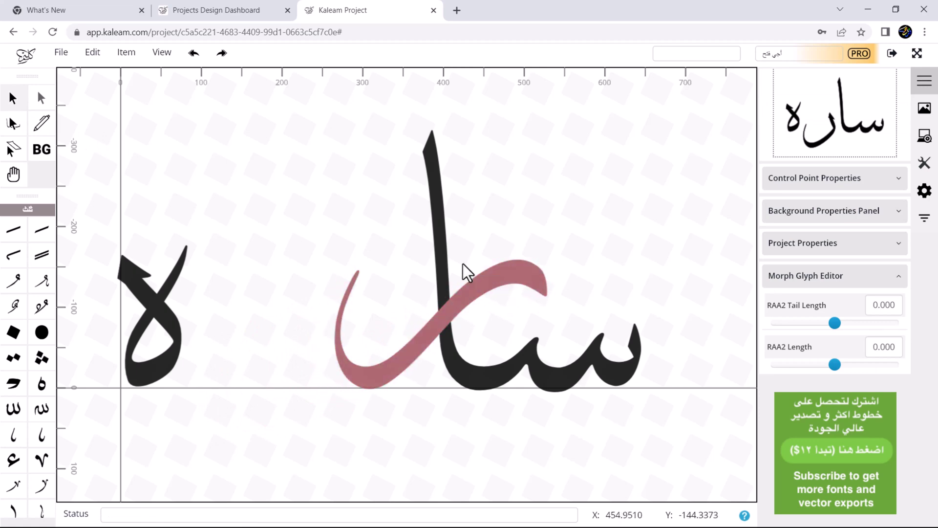
mouse_move(170, 320)
mouse_down()
mouse_move(390, 249)
mouse_move(386, 261)
mouse_up()
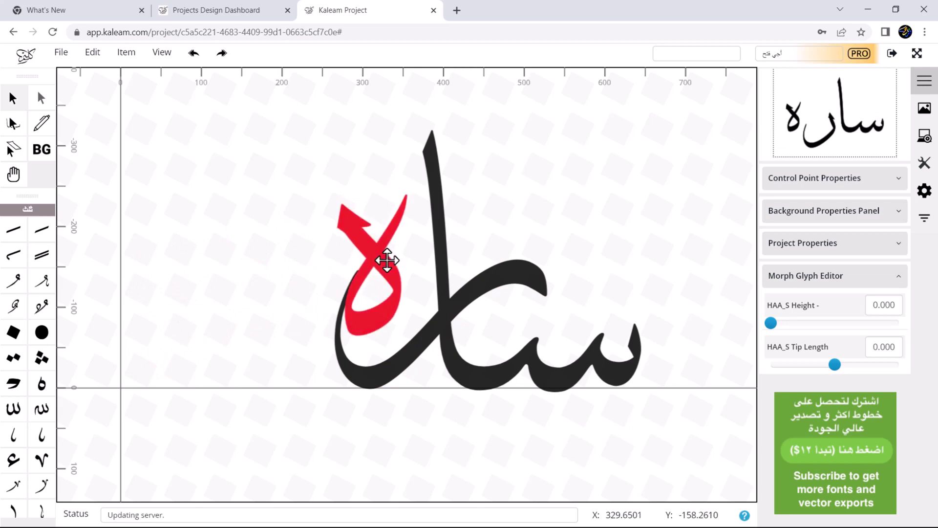
click(289, 248)
scroll(517, 224, up, 1)
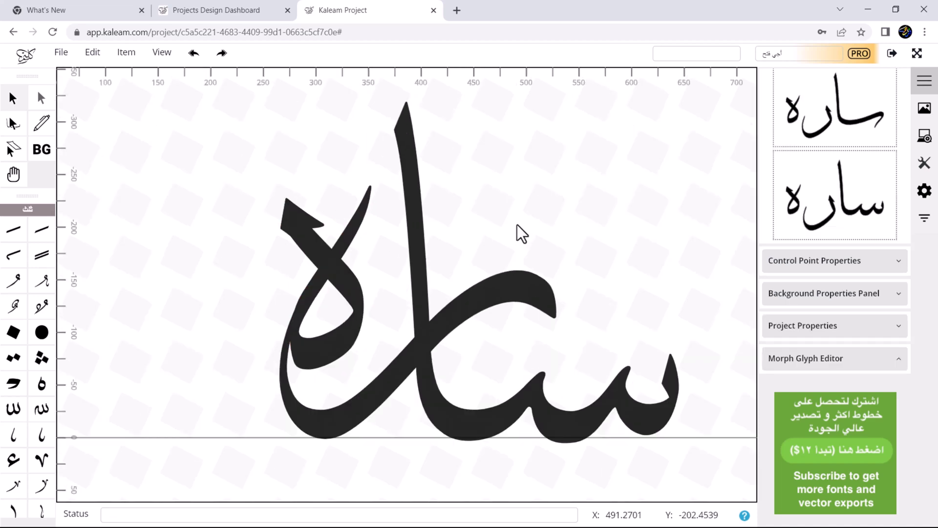
click(13, 177)
drag(178, 181, 126, 193)
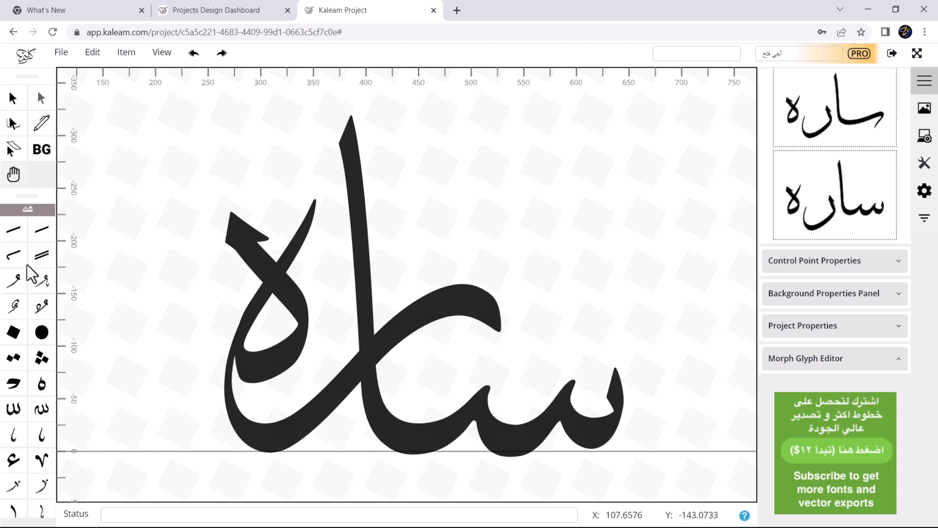
Step: Add a two-dots mark positioned above the haa
scroll(27, 265, down, 3)
scroll(27, 265, down, 3)
scroll(27, 265, down, 3)
scroll(28, 264, down, 3)
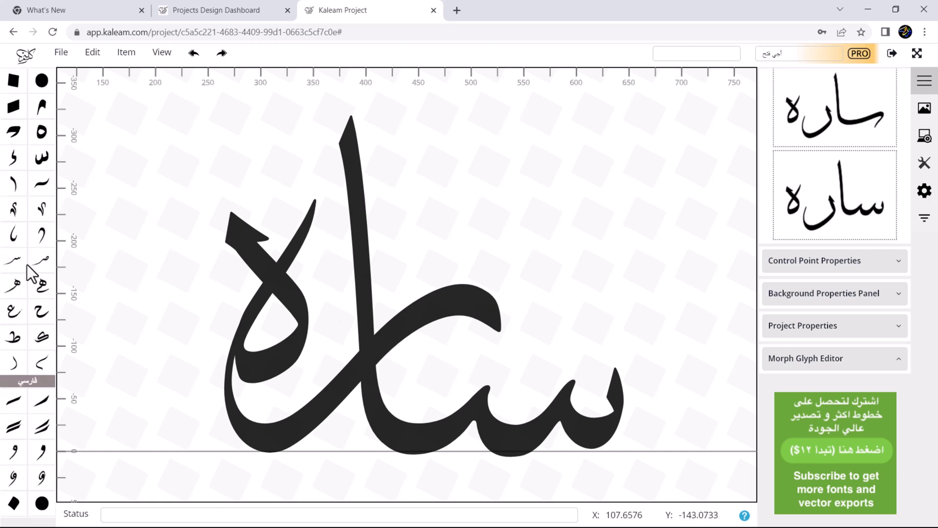
scroll(28, 265, down, 3)
scroll(27, 264, down, 3)
scroll(27, 264, down, 3)
scroll(27, 265, down, 3)
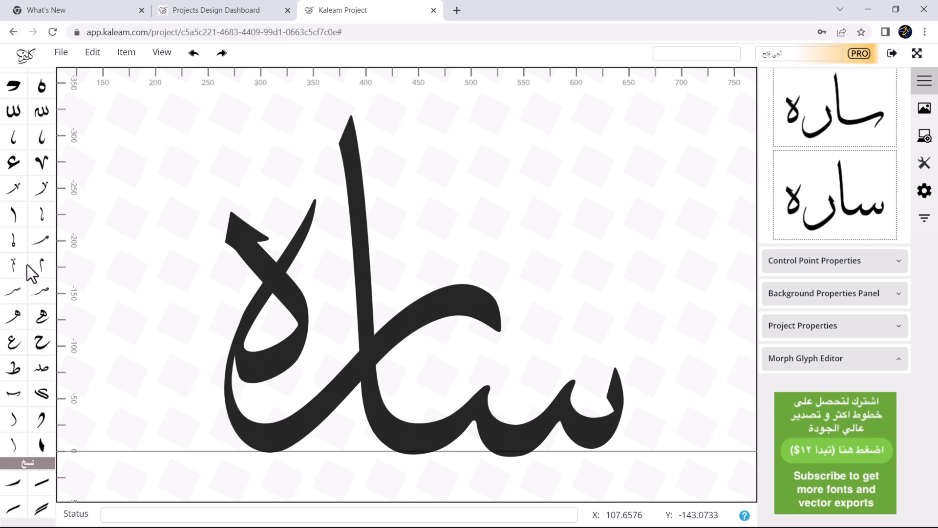
scroll(27, 265, up, 15)
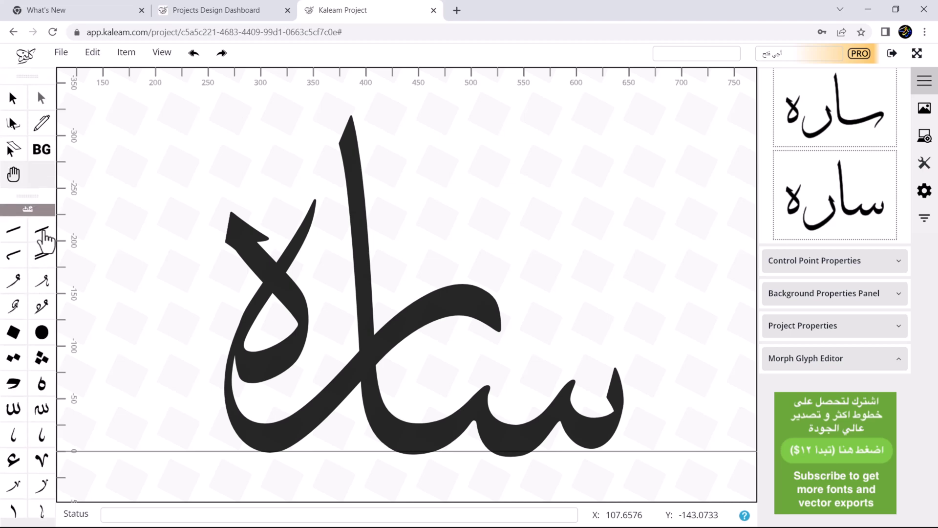
click(14, 362)
drag(209, 168, 230, 155)
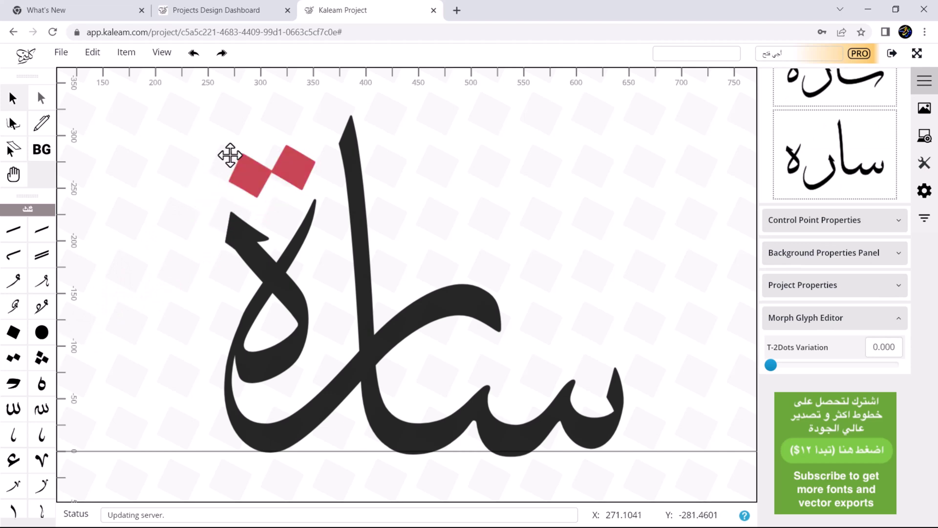
click(169, 182)
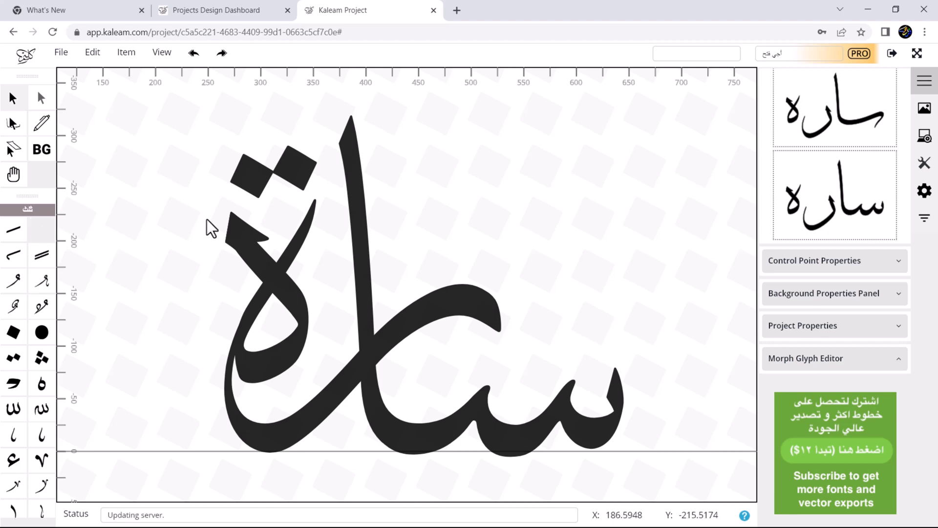
Step: Place two fatha strokes above the word and a ٧ mark near the top
drag(206, 219, 430, 194)
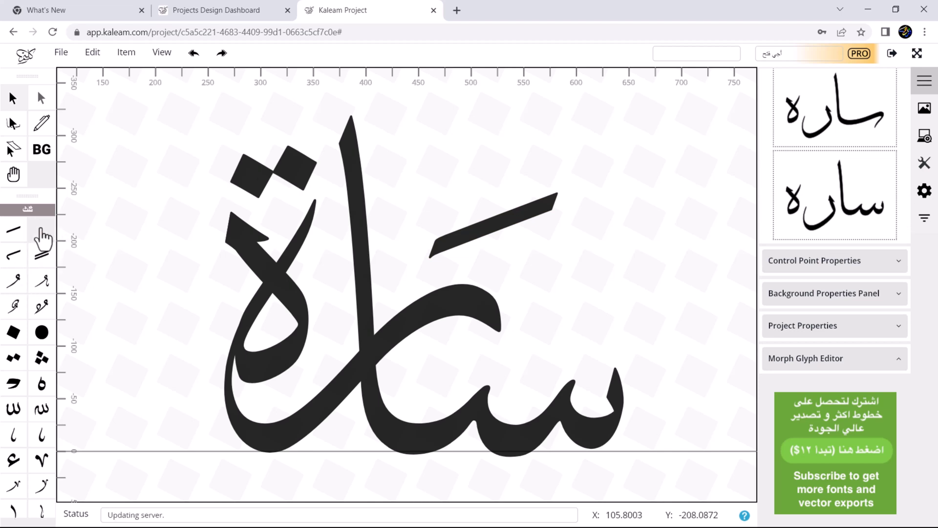
mouse_move(42, 237)
mouse_down()
mouse_move(394, 139)
mouse_move(386, 146)
mouse_up()
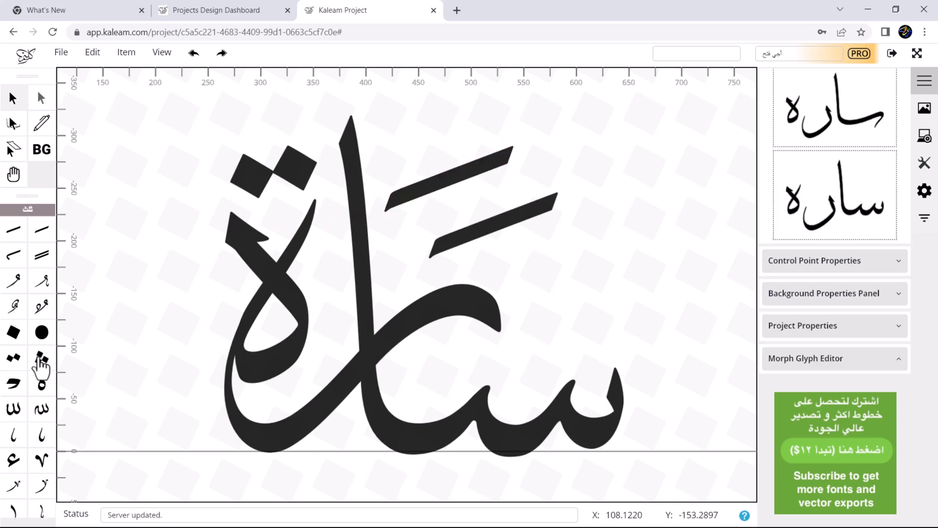
scroll(38, 361, down, 5)
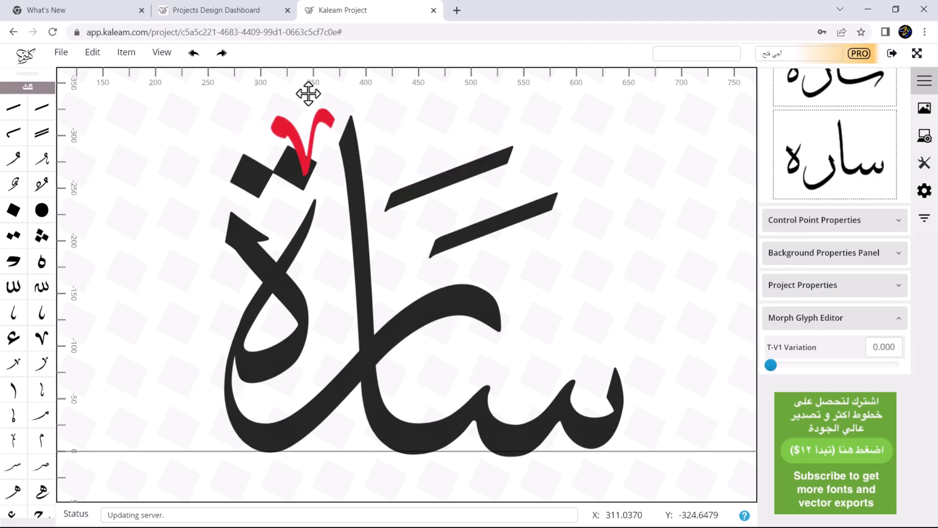
drag(43, 348, 395, 92)
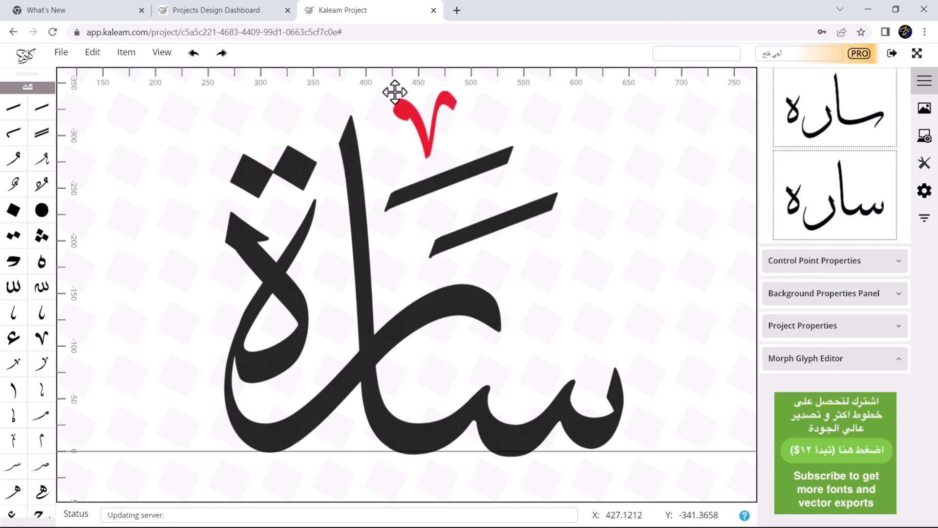
click(454, 180)
drag(454, 180, 452, 197)
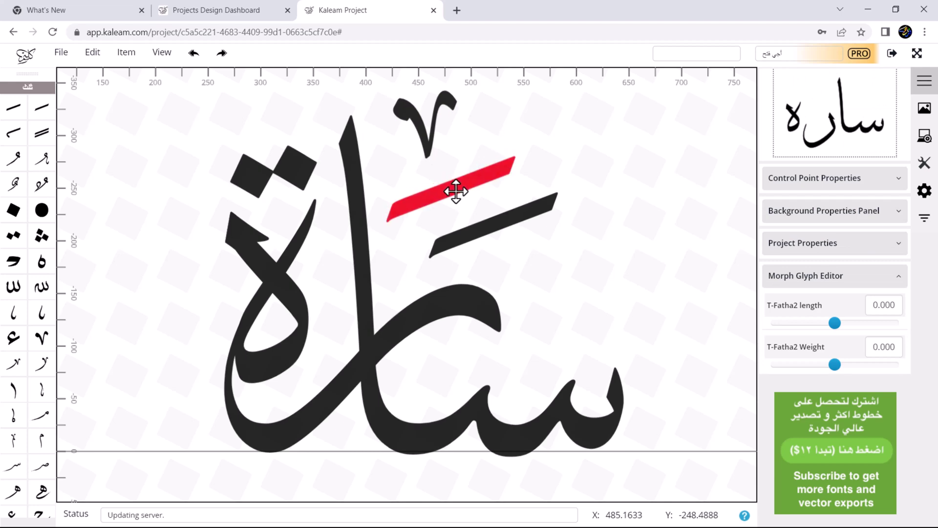
click(434, 151)
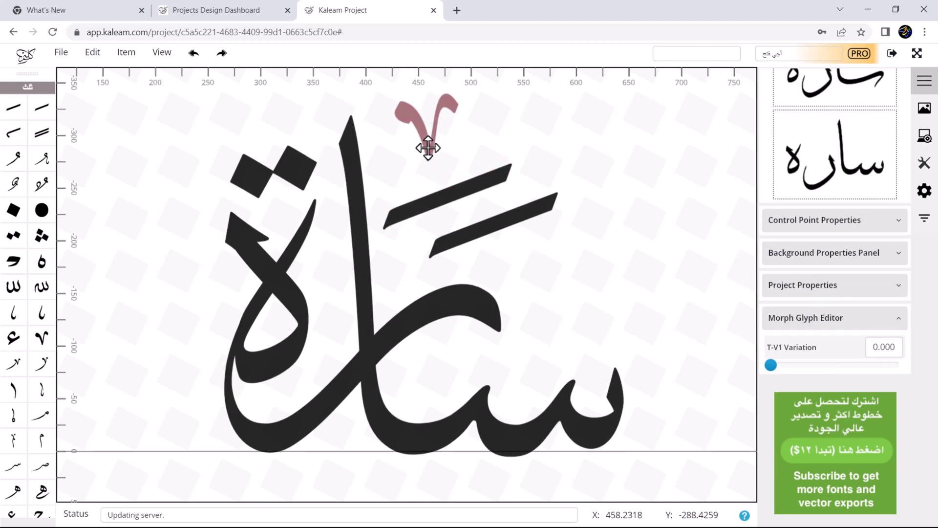
click(406, 162)
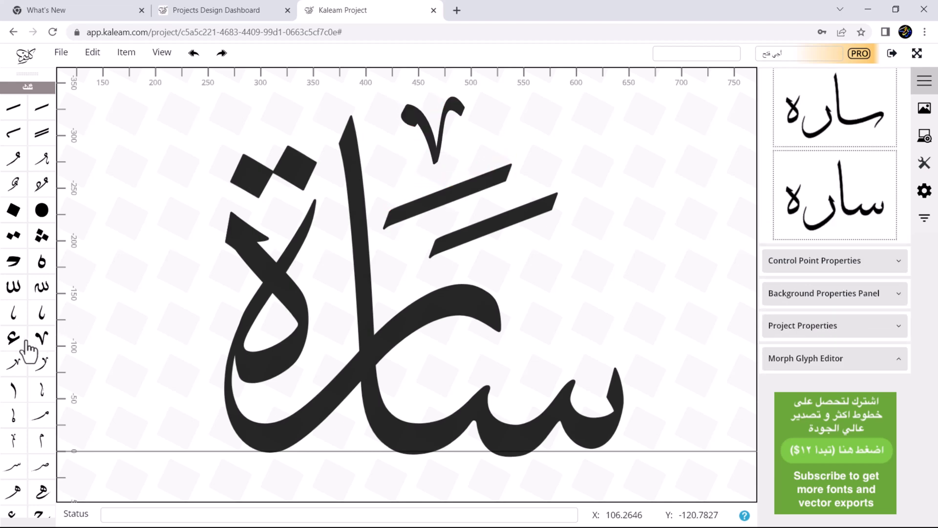
Step: Add a small decoration above the right side and a long-tailed V mark beside the word
click(41, 315)
drag(502, 109, 522, 105)
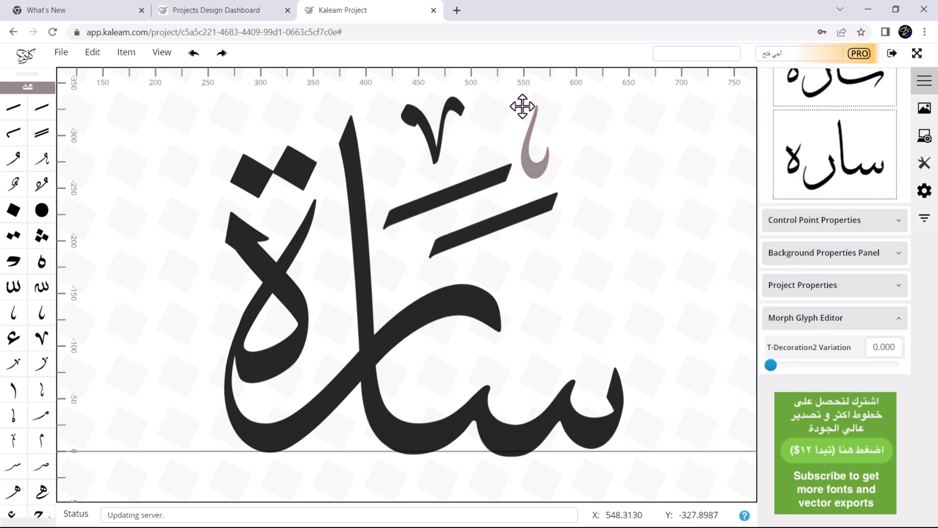
click(496, 116)
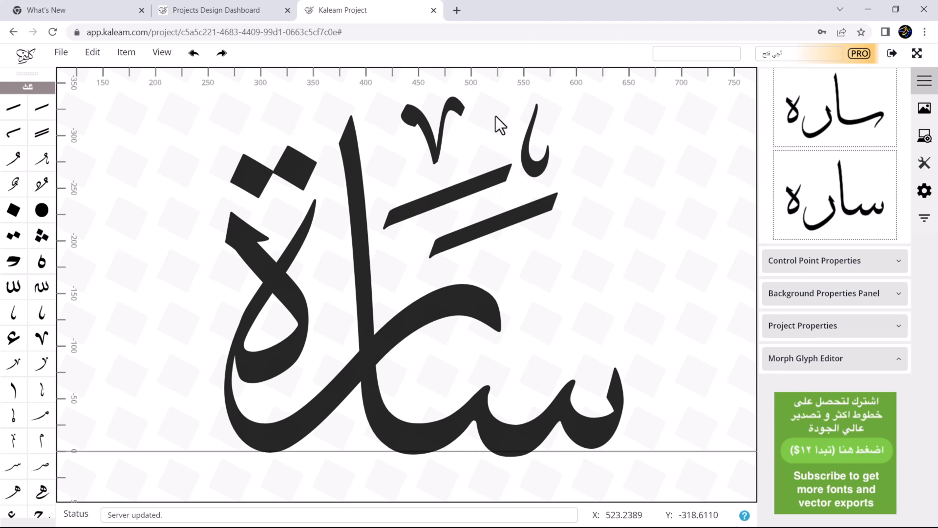
click(41, 364)
drag(443, 327, 547, 236)
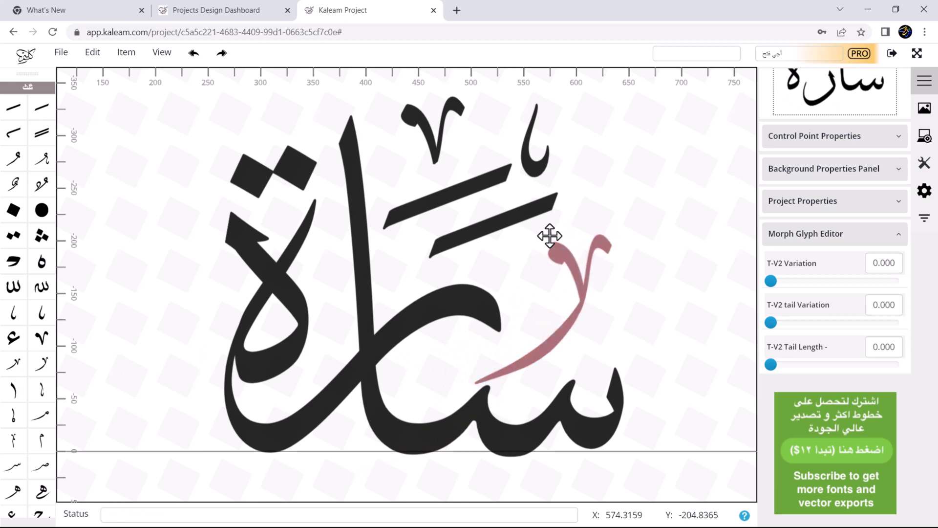
click(529, 251)
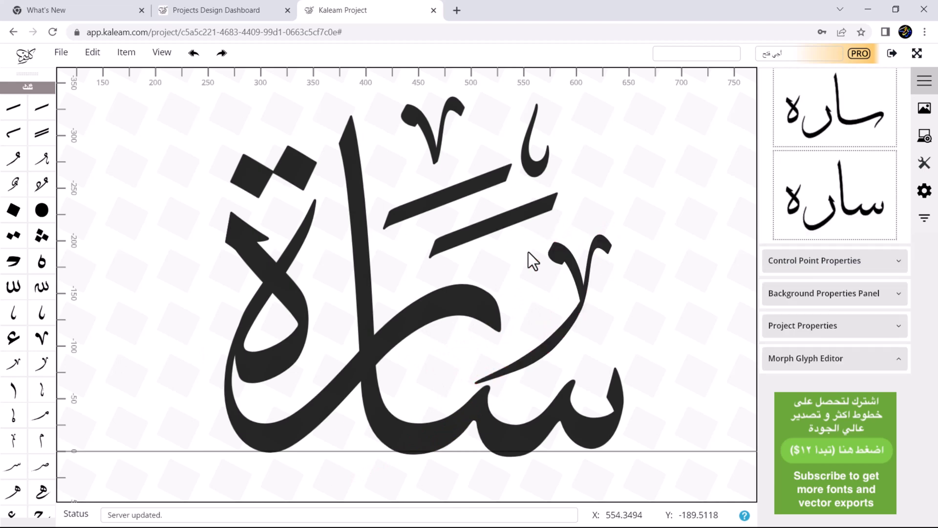
Step: Set the tailed V mark's T-V2 tail Variation to 0.919
click(576, 276)
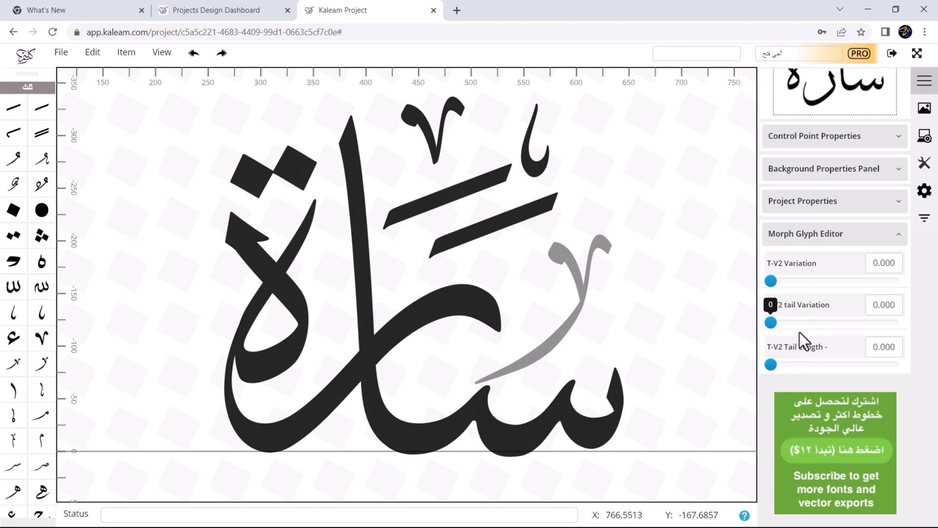
drag(771, 323, 889, 312)
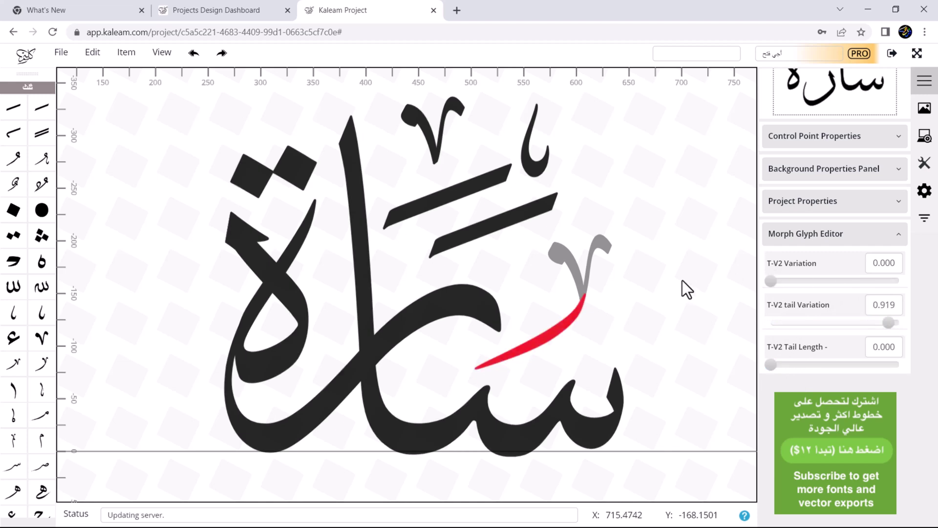
click(655, 281)
click(602, 246)
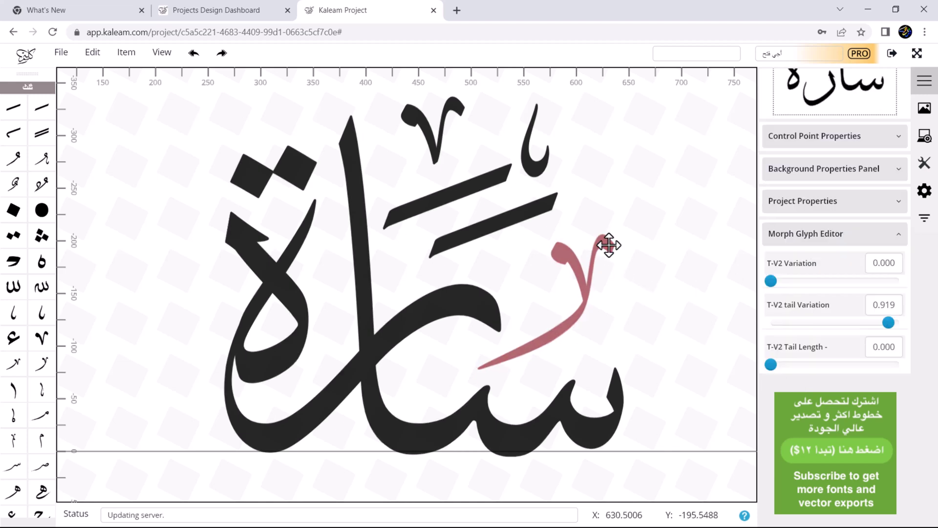
Step: Give the lower fatha T-Fatha2 length 0.152 and Weight 0.114, shifting it slightly left
click(528, 212)
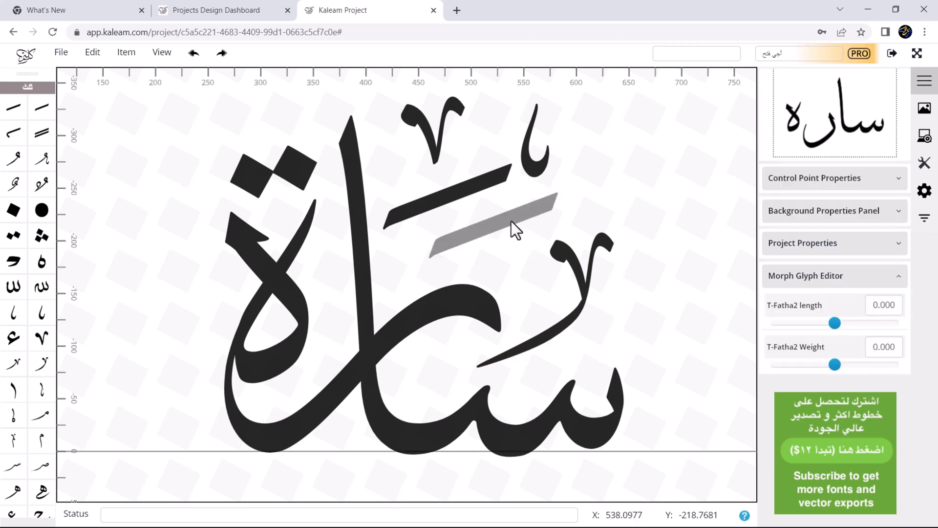
mouse_move(834, 322)
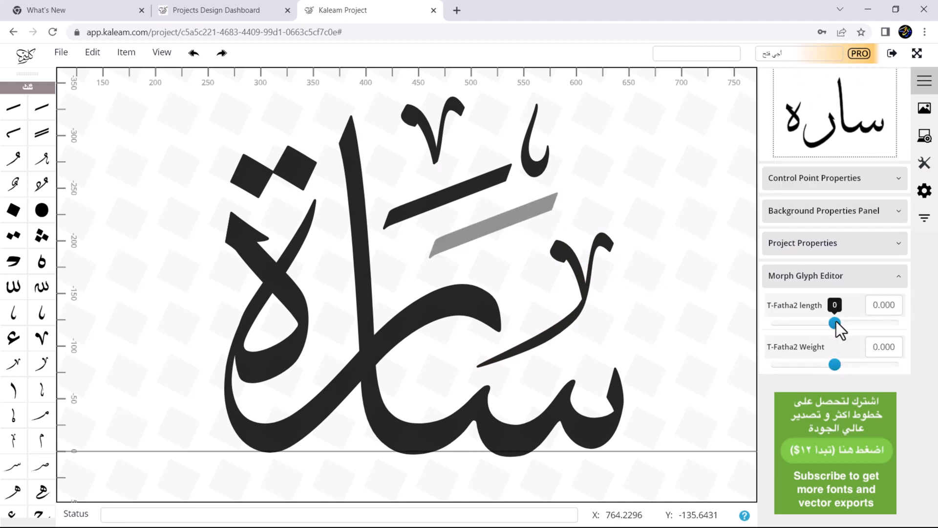
drag(836, 321, 845, 323)
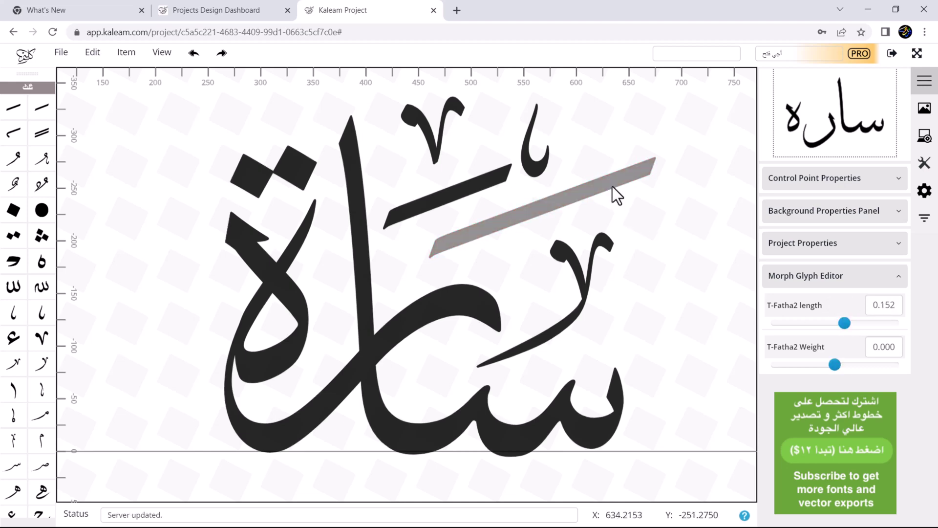
drag(612, 186, 592, 197)
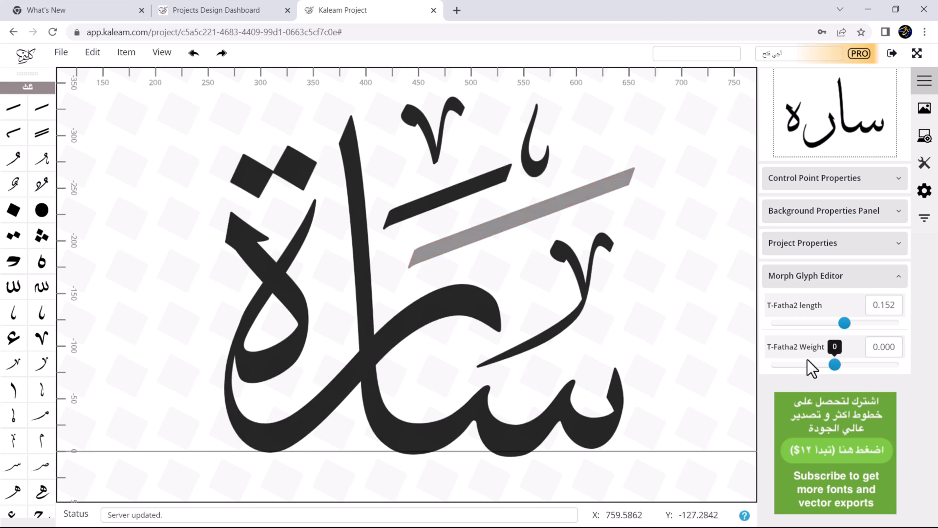
drag(837, 364, 843, 360)
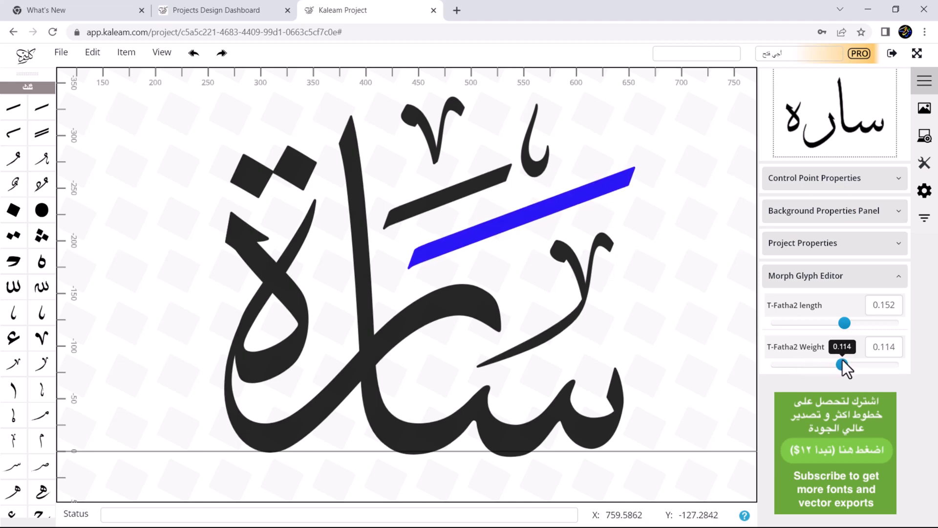
click(675, 274)
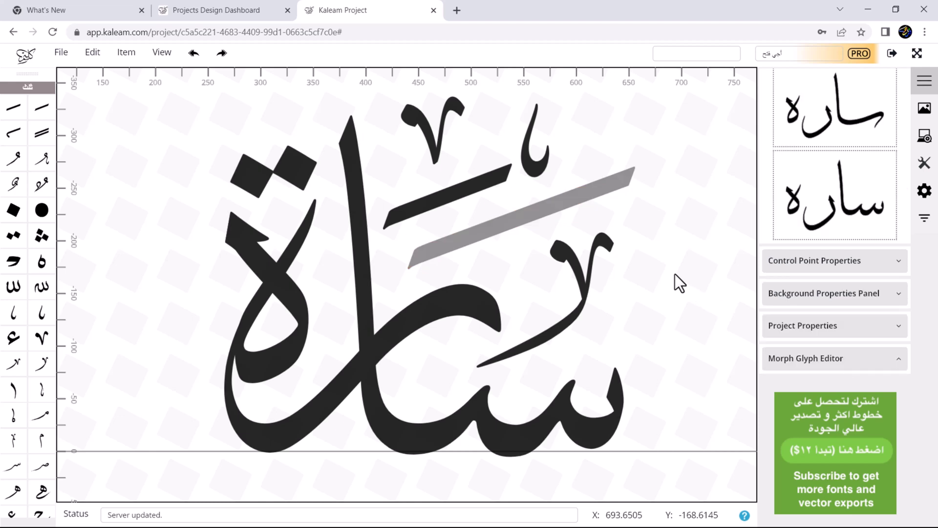
Step: Thin the upper fatha to Weight -0.4 and move the decoration mark slightly right
click(476, 181)
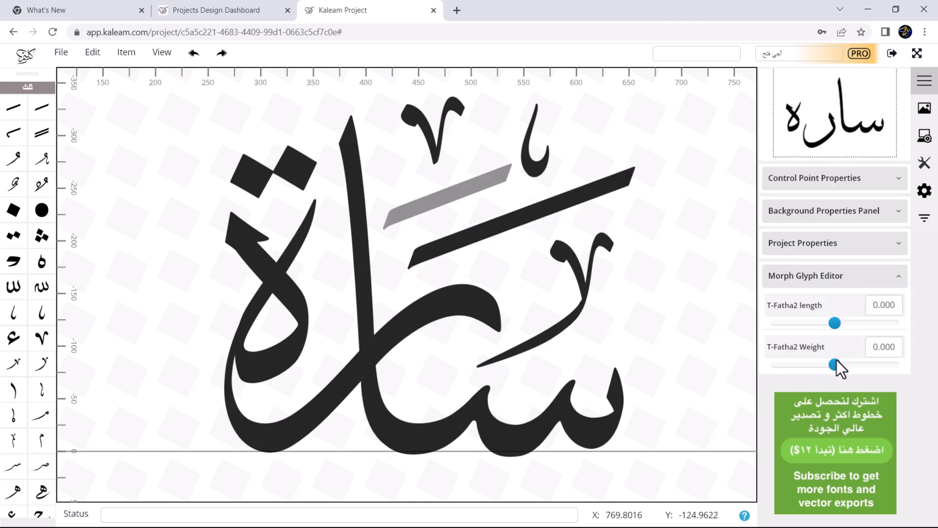
drag(835, 363, 810, 370)
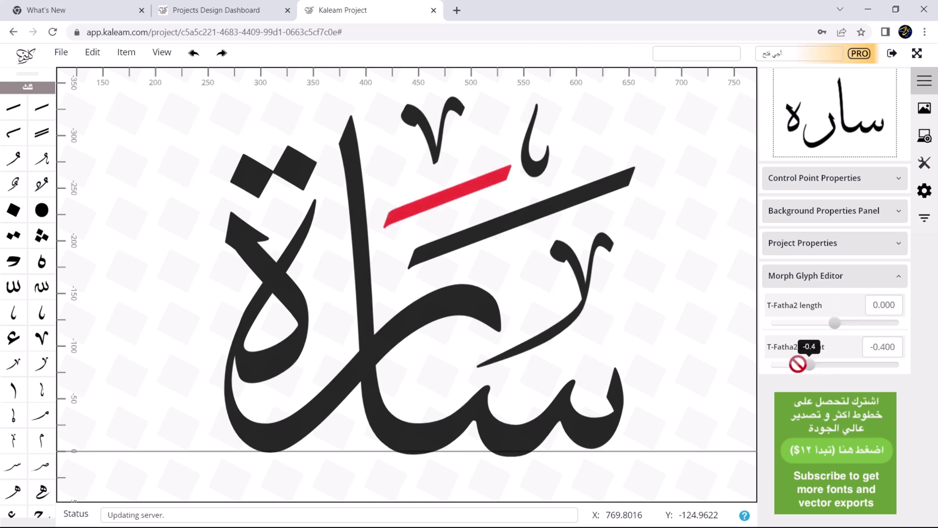
click(538, 167)
drag(537, 167, 558, 168)
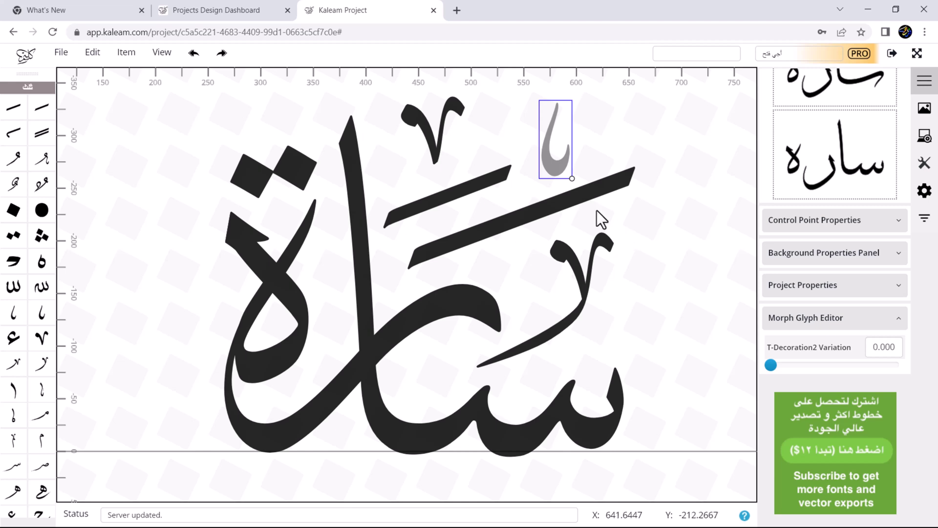
Step: Shrink and narrow the decoration mark above the word using its corner handle
drag(571, 180, 567, 164)
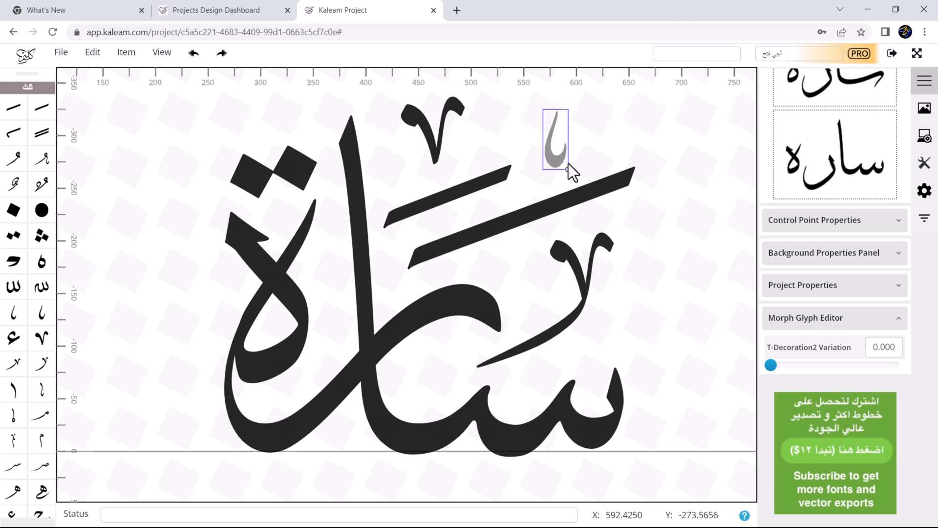
drag(568, 163, 558, 160)
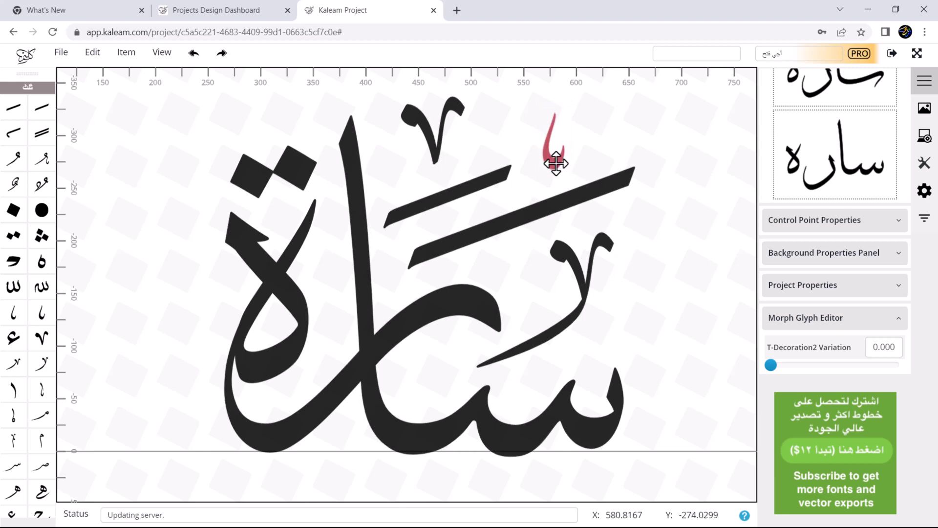
click(583, 165)
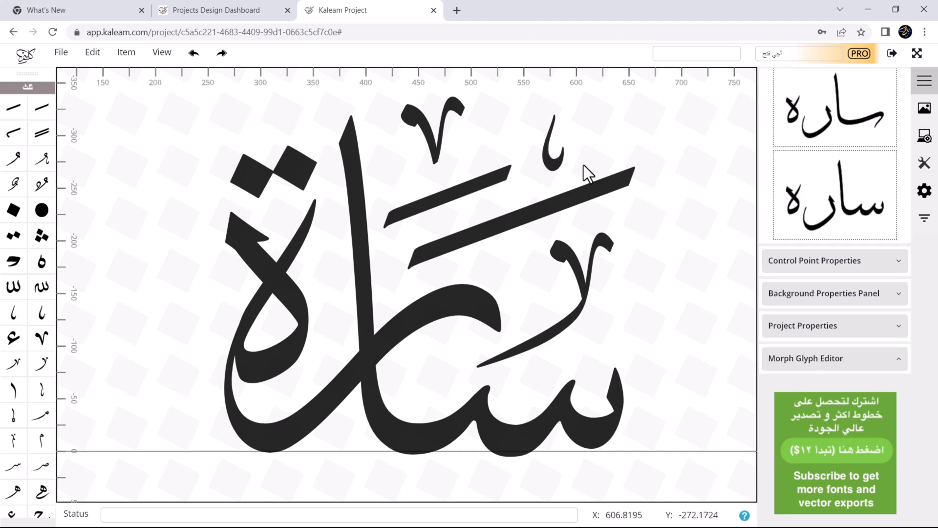
Step: Reshape the haa stroke by lengthening its tip upward, setting tip length 1.000
click(280, 286)
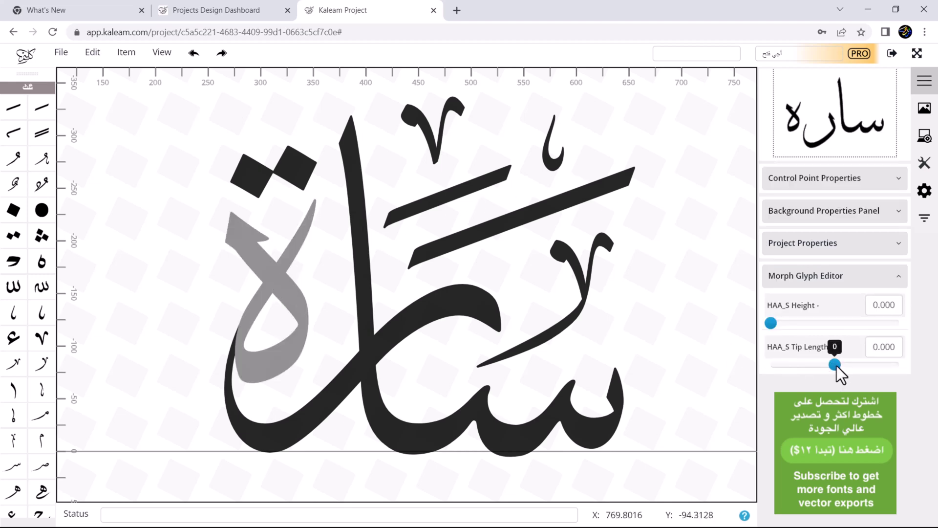
drag(836, 366, 909, 323)
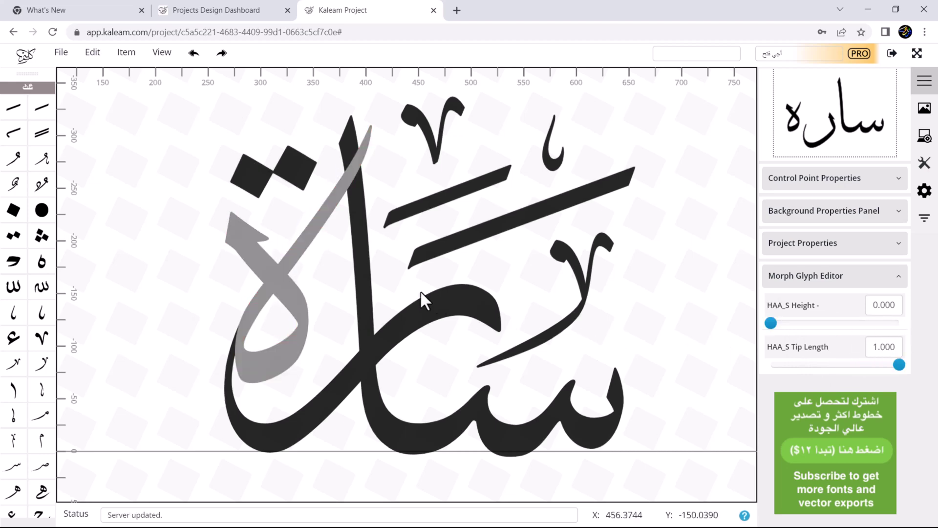
click(391, 278)
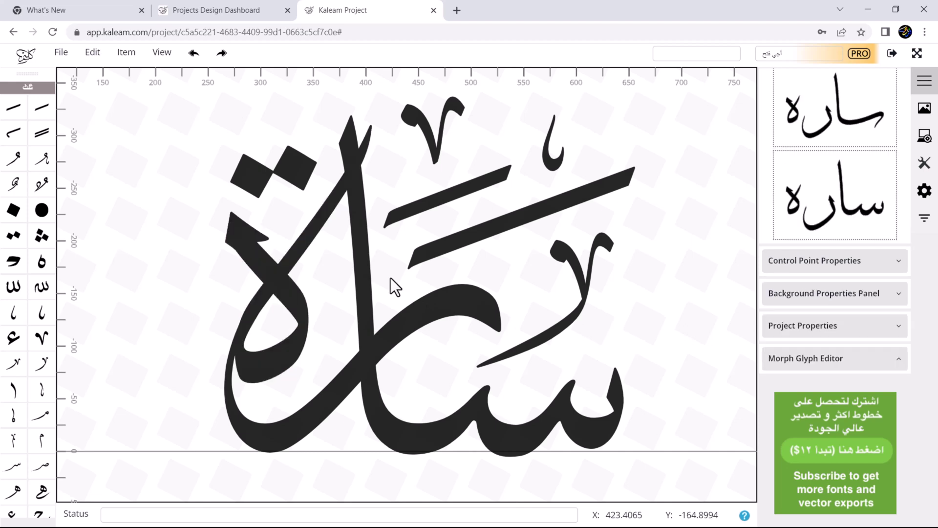
click(442, 308)
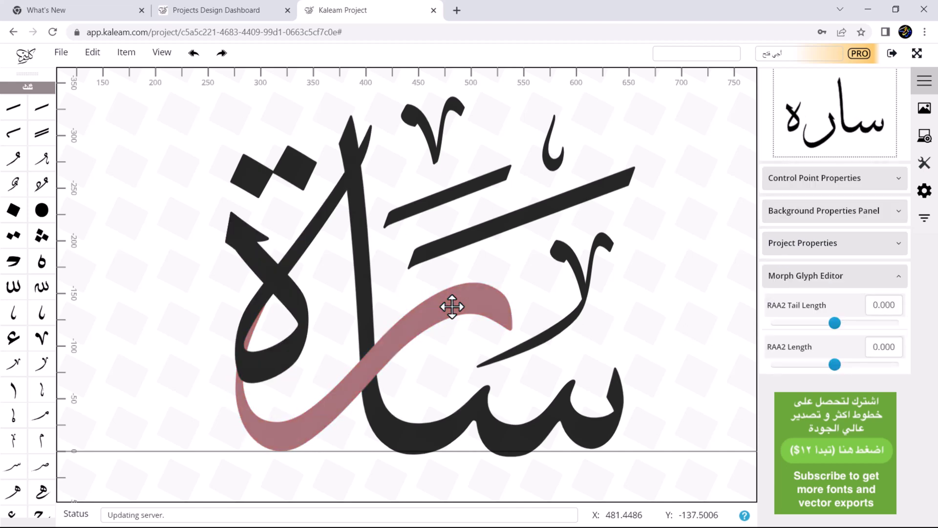
click(303, 284)
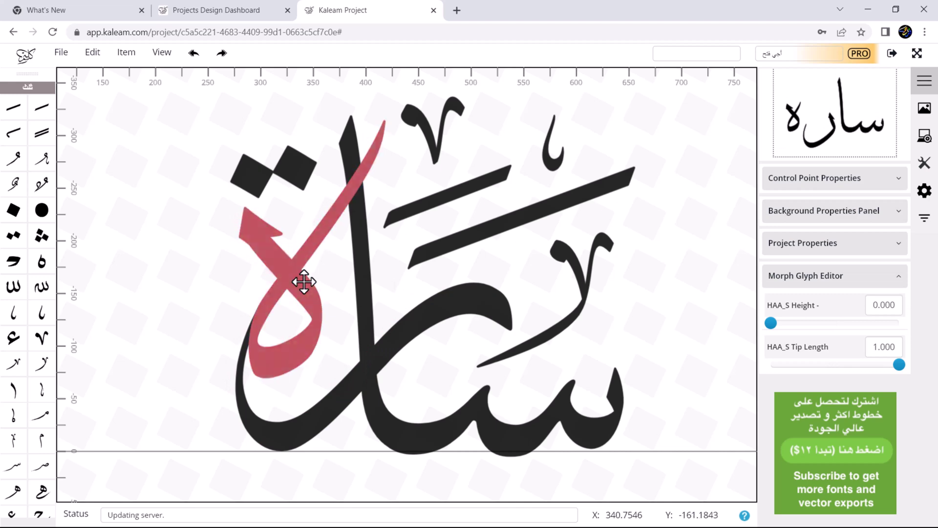
click(293, 218)
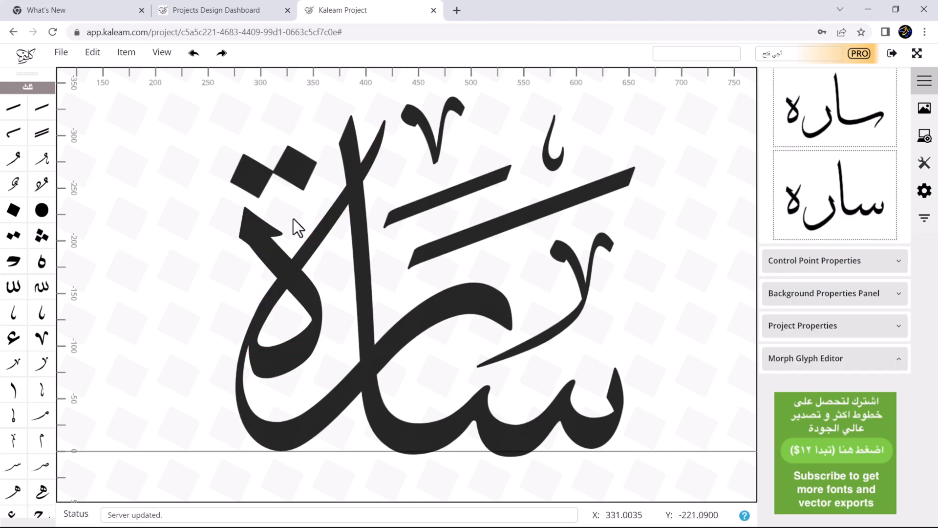
Step: Move the two-dot glyph slightly up and to the right above the haa
click(303, 178)
drag(303, 178, 311, 168)
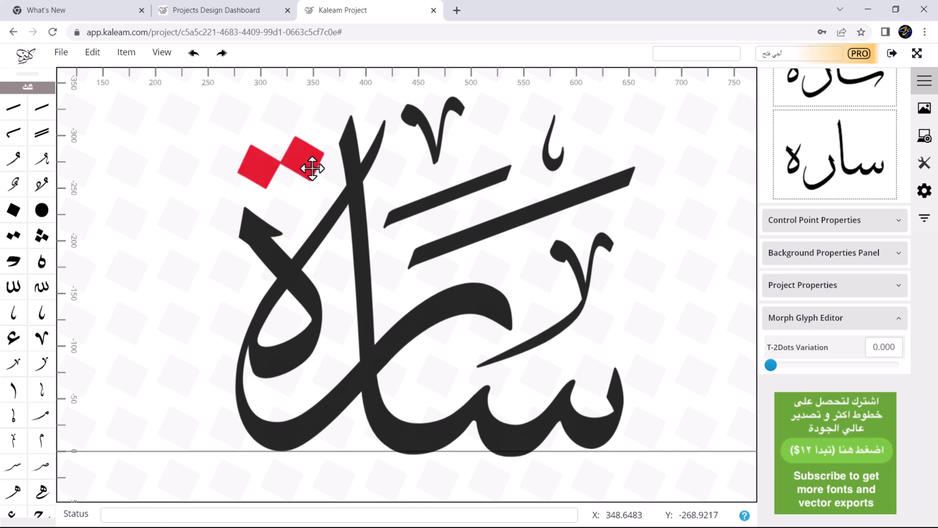
drag(312, 168, 312, 169)
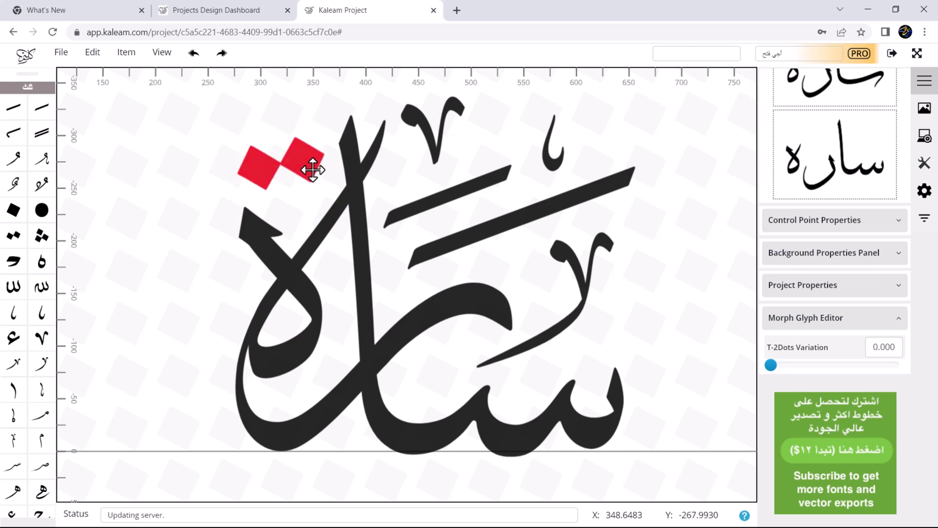
click(178, 204)
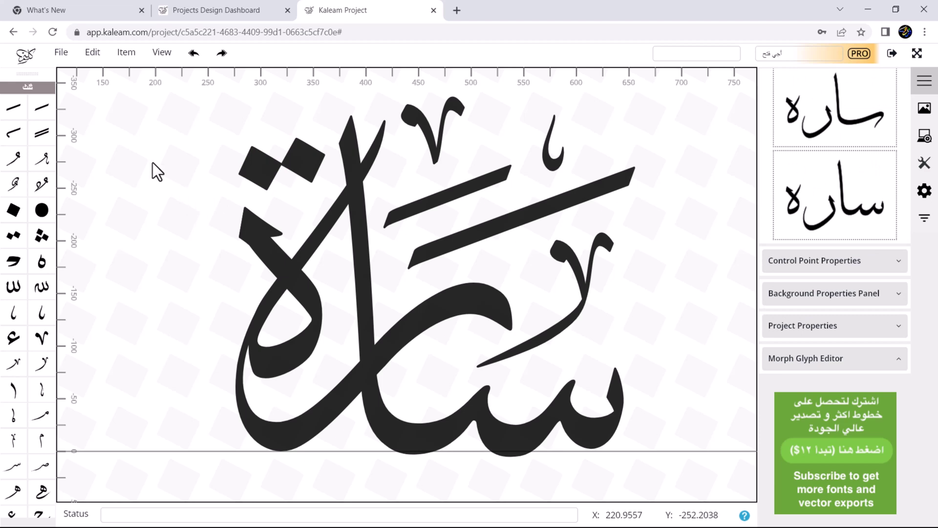
Step: Turn off the canvas rulers and bring up the export format list
click(162, 54)
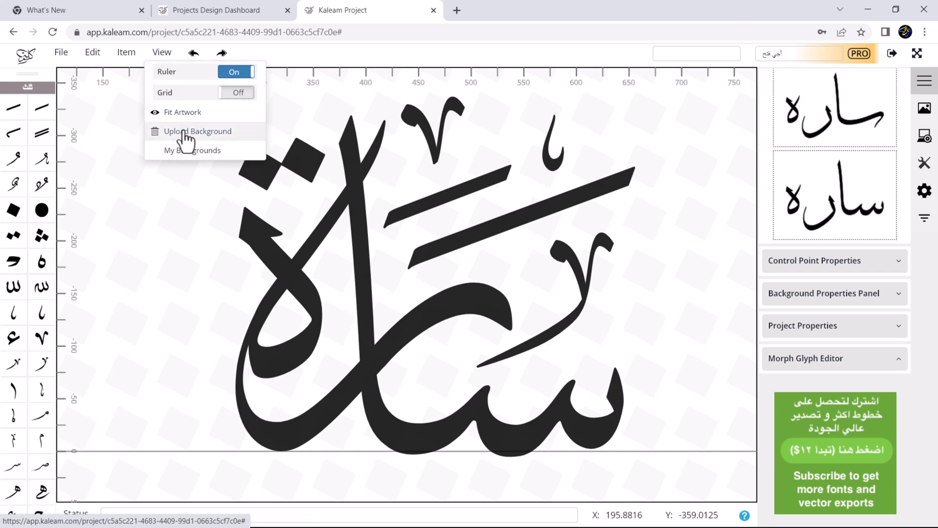
click(234, 73)
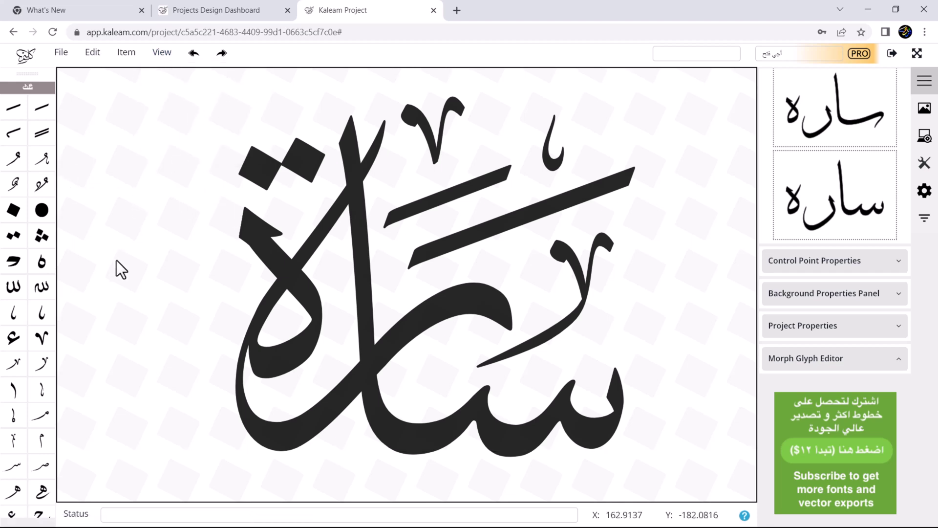
click(60, 54)
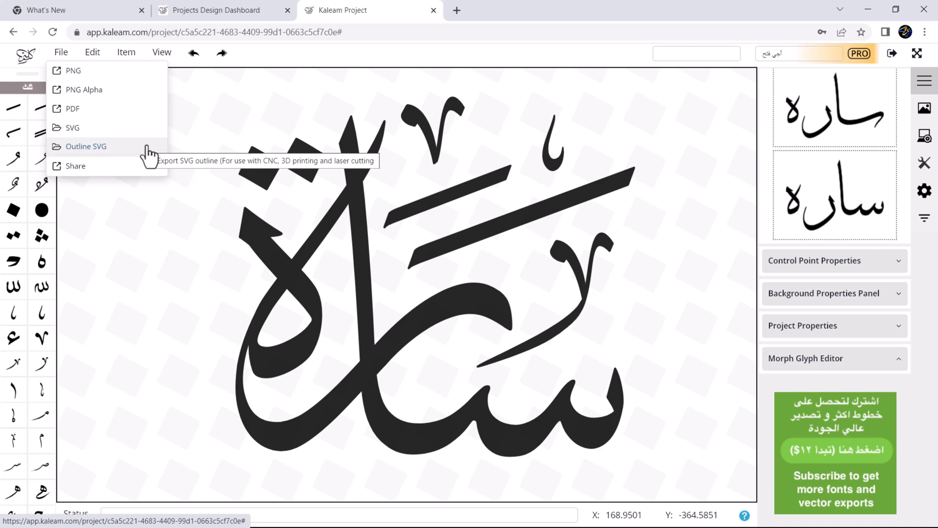
Step: Export the calligraphy as Outline SVG kaleam.svg and open the downloaded file
click(147, 147)
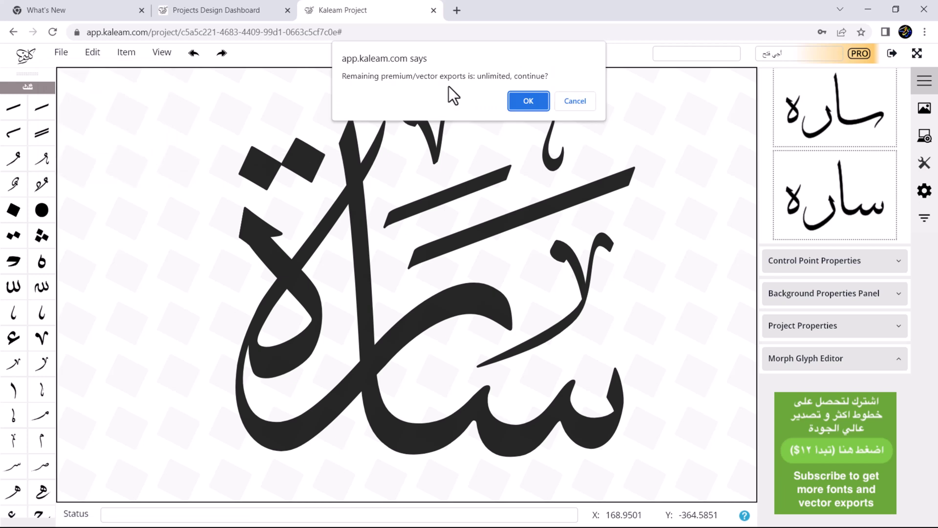
click(524, 104)
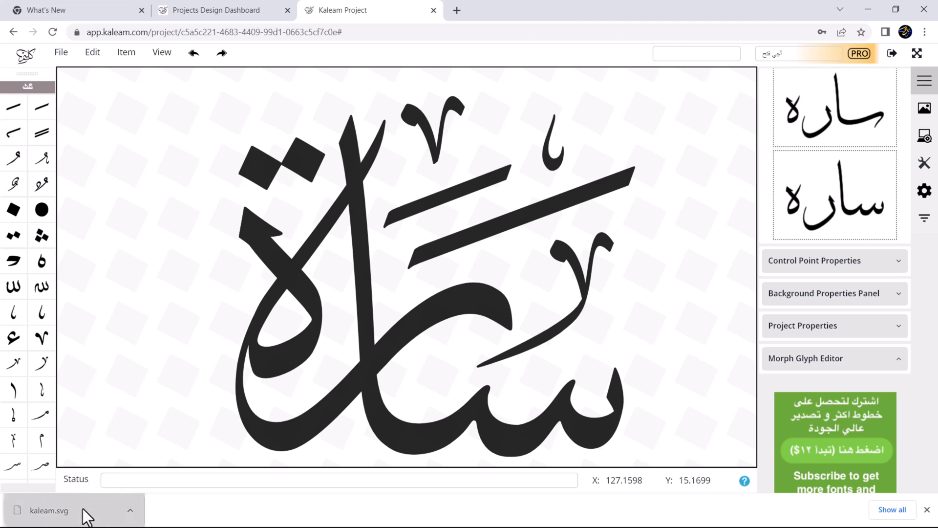
click(84, 513)
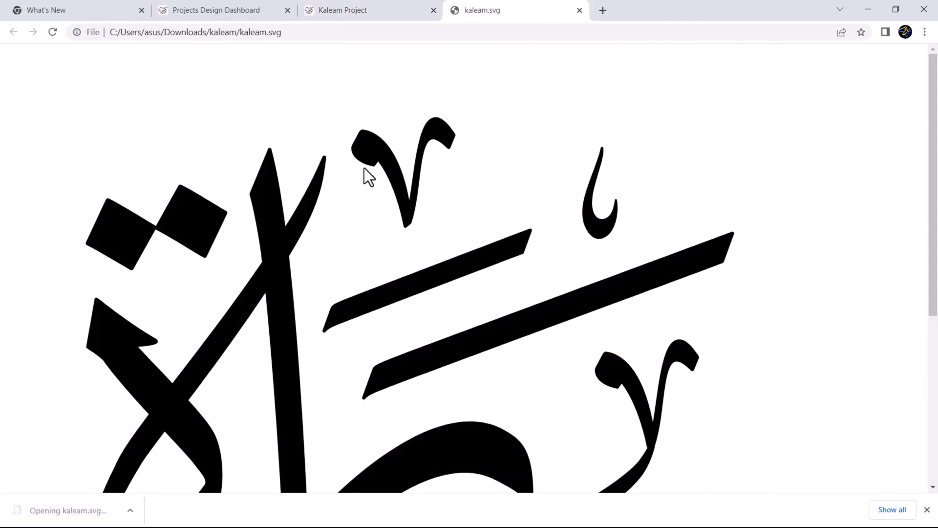
Step: Scroll through kaleam.svg in its tab, then return to the Kaleam Project tab
scroll(365, 169, down, 2)
scroll(364, 168, down, 3)
scroll(187, 60, up, 5)
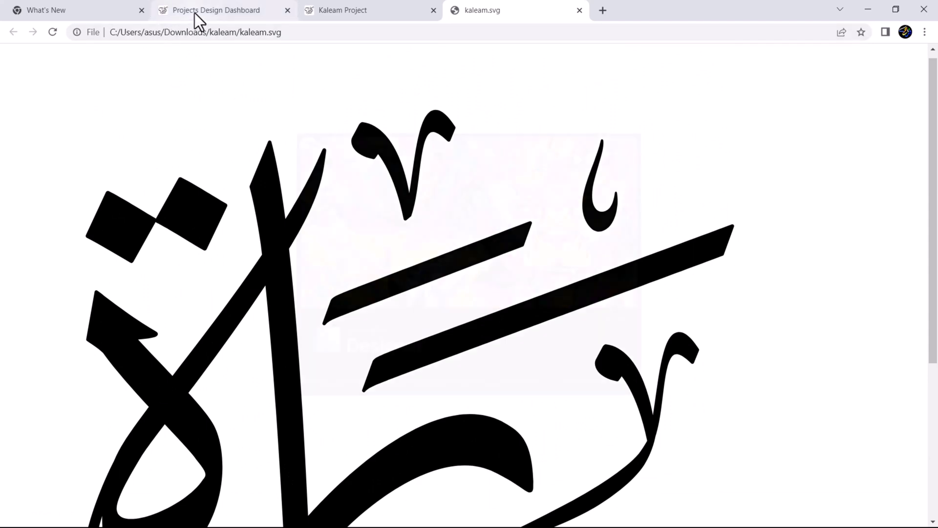
click(347, 13)
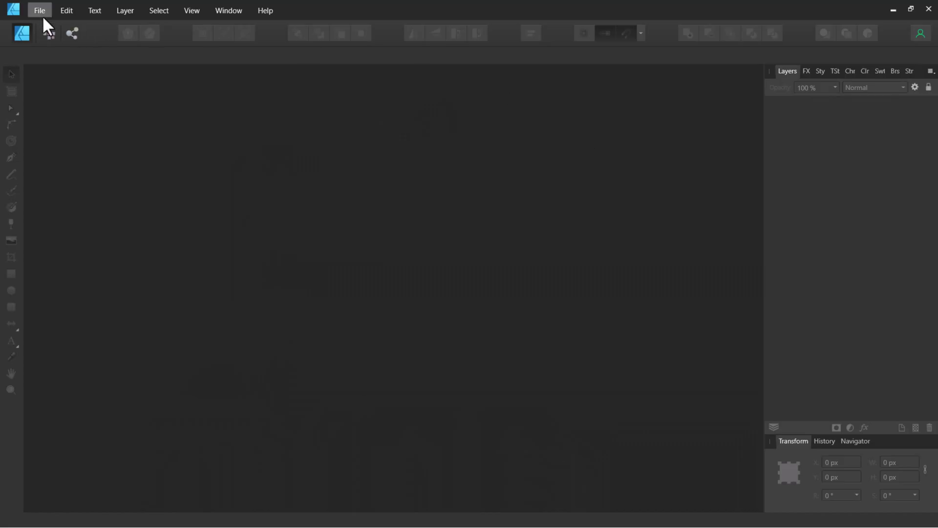
Step: Create a new 1080 × 1080 px Social Media Square Post document from the Web presets
click(42, 16)
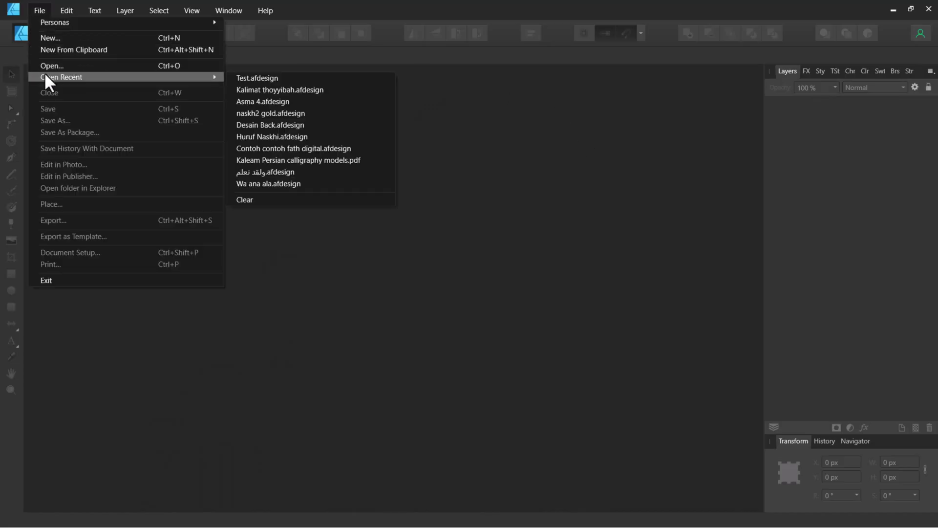
click(49, 39)
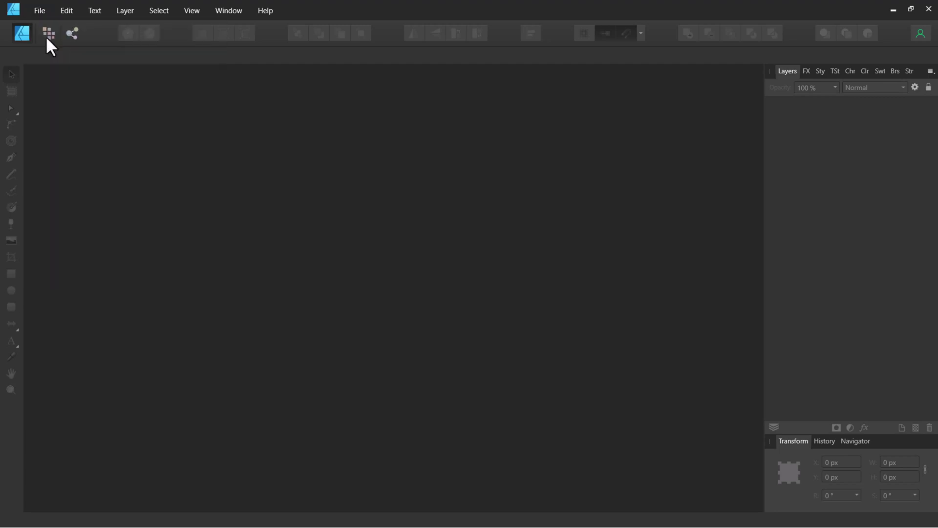
click(296, 91)
click(365, 92)
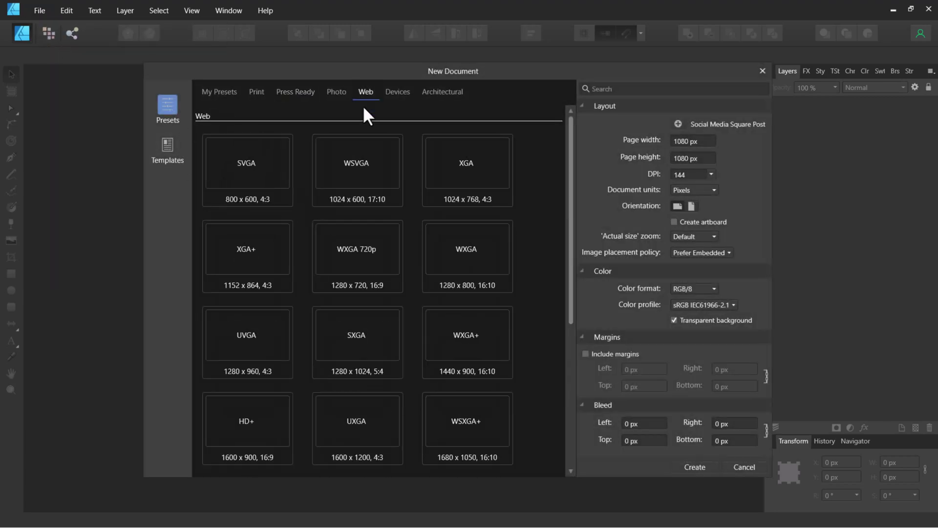
drag(571, 229, 561, 371)
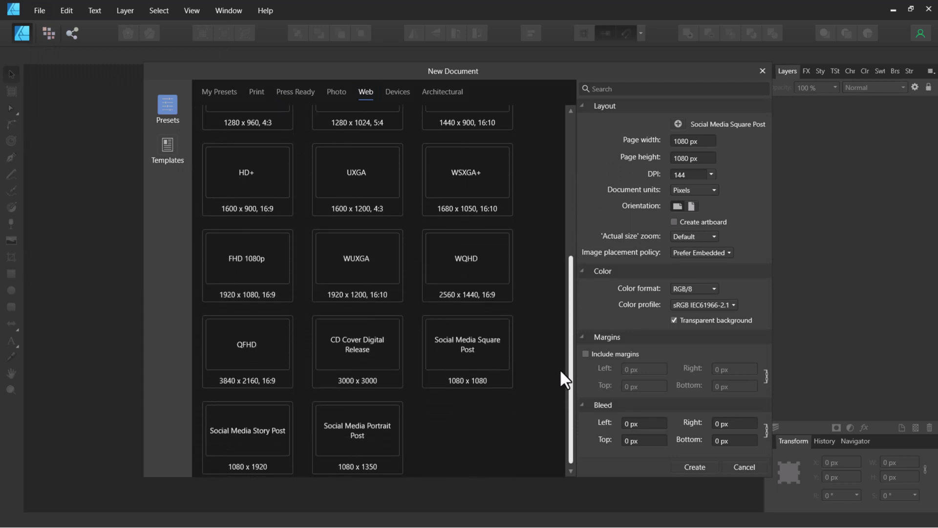
double_click(468, 347)
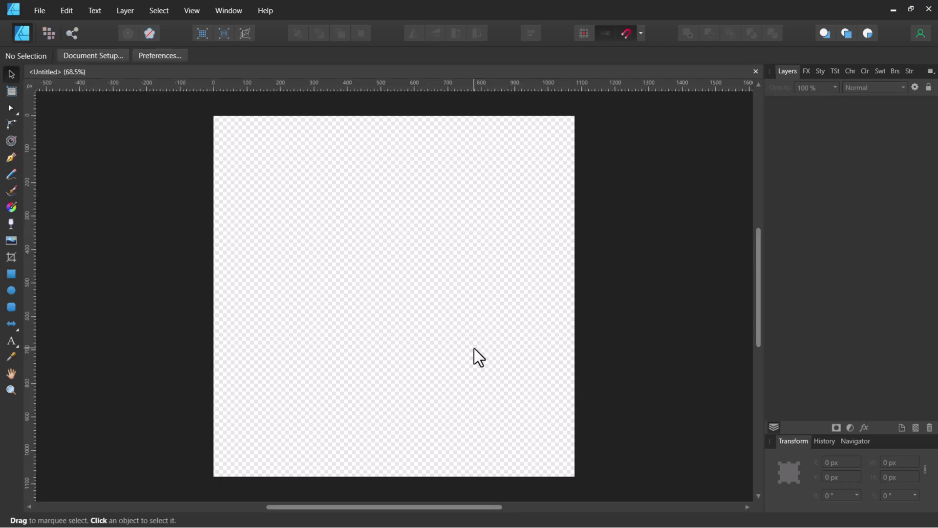
Step: Draw a rectangle covering the whole 1080 × 1080 px page
click(11, 270)
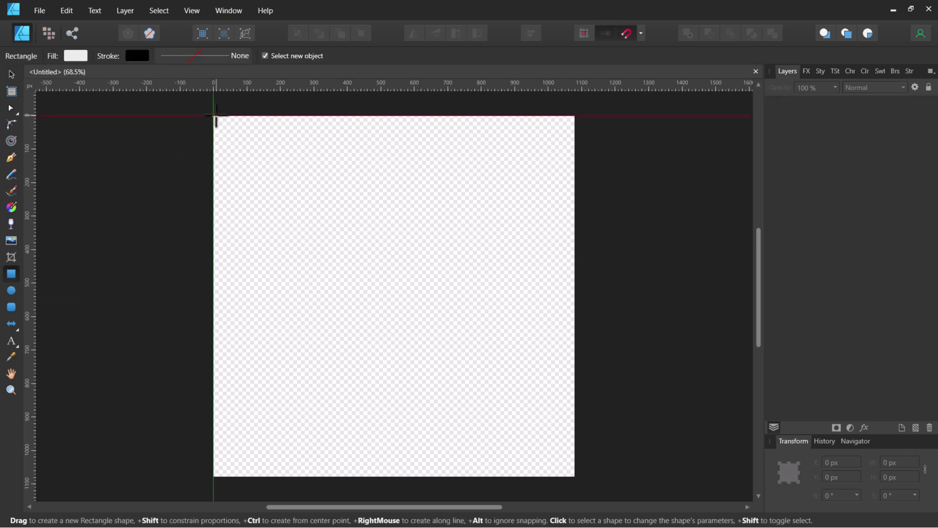
drag(213, 116, 536, 439)
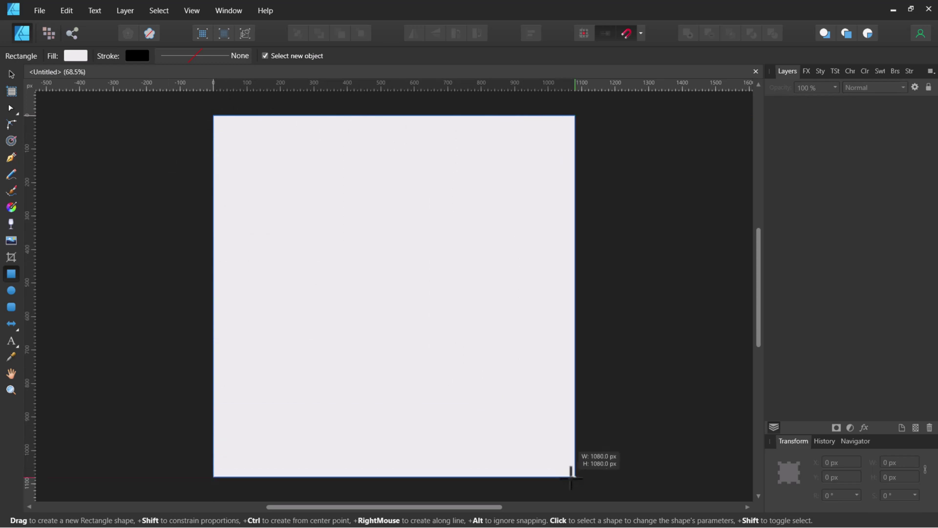
drag(561, 469, 575, 477)
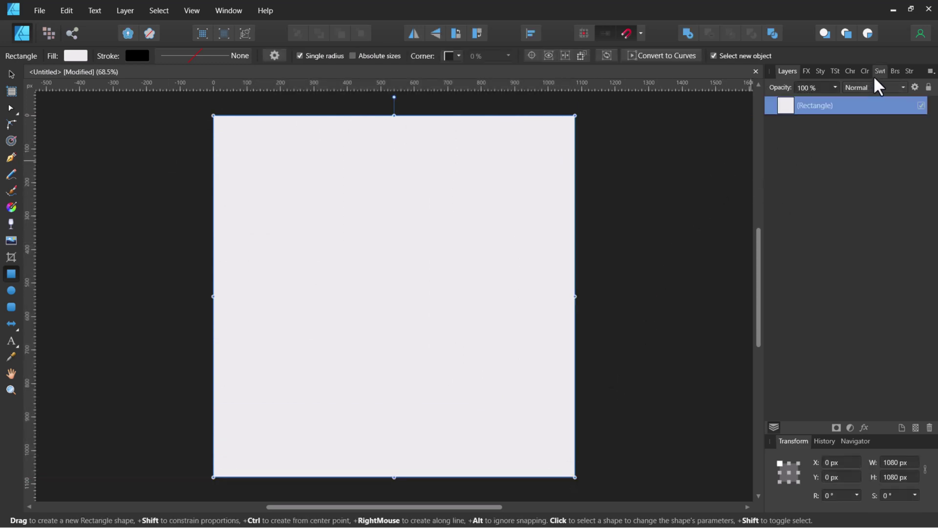
Step: Rename the rectangle layer 'background' and fill it with a dark navy gradient
double_click(816, 105)
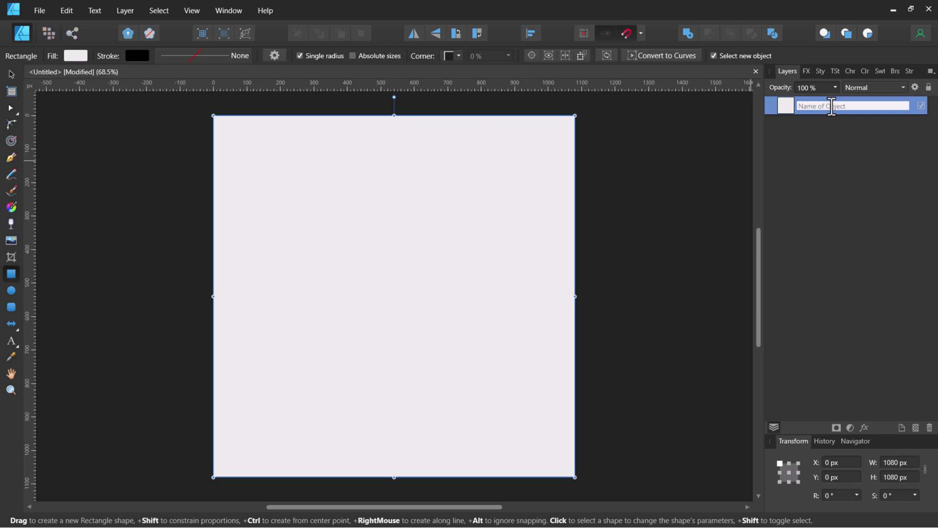
text(back)
text(groun)
text(d)
key(Return)
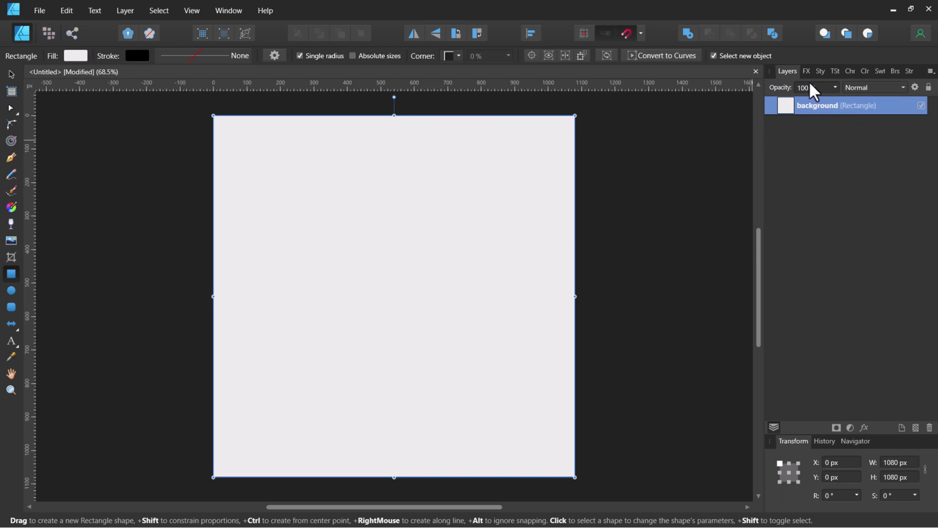
click(882, 72)
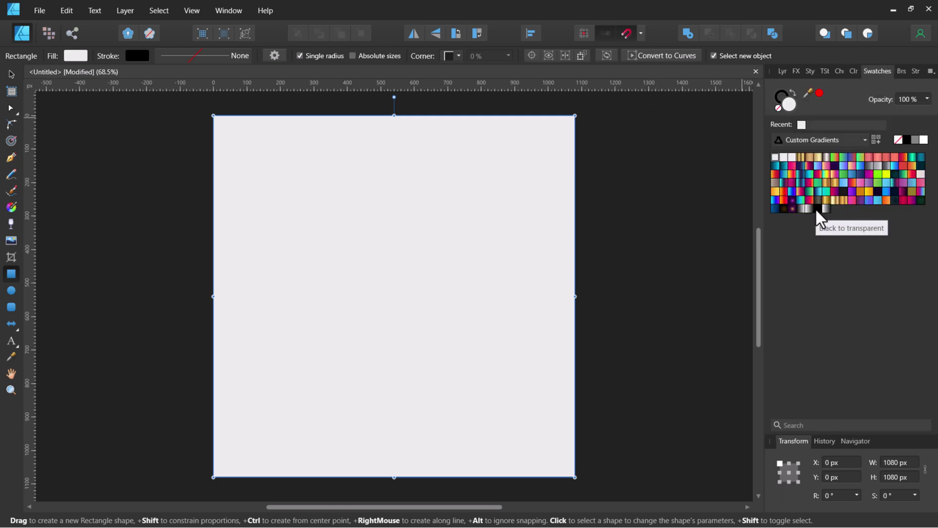
click(896, 192)
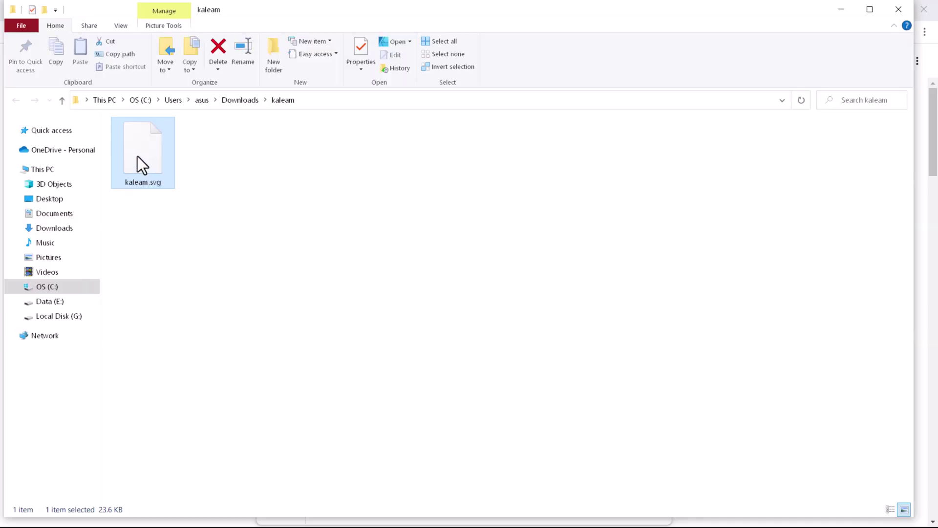
Step: Drag kaleam.svg from File Explorer onto the Affinity Designer canvas
mouse_move(137, 156)
mouse_down()
mouse_move(518, 525)
mouse_move(544, 473)
mouse_move(619, 517)
mouse_move(490, 228)
mouse_up()
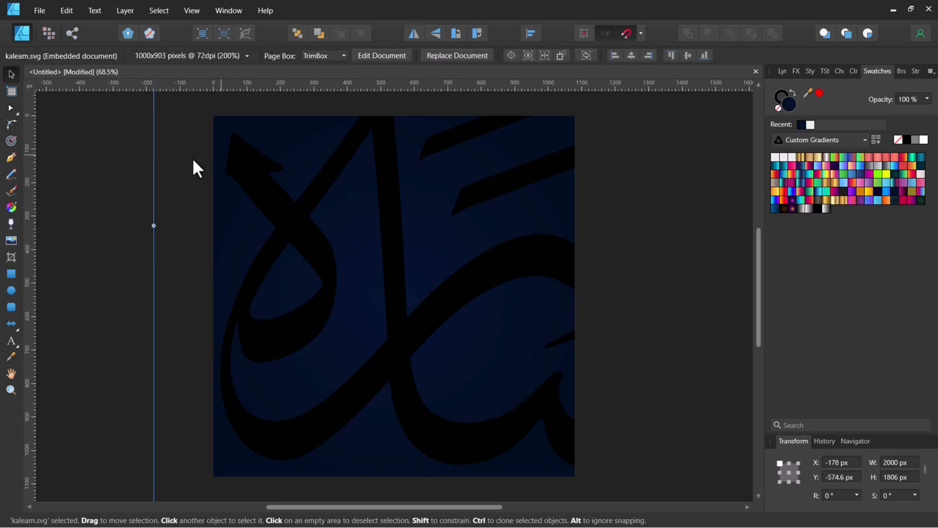
Step: Copy the calligraphy from the embedded kaleam.svg and paste it into the Untitled design
double_click(252, 177)
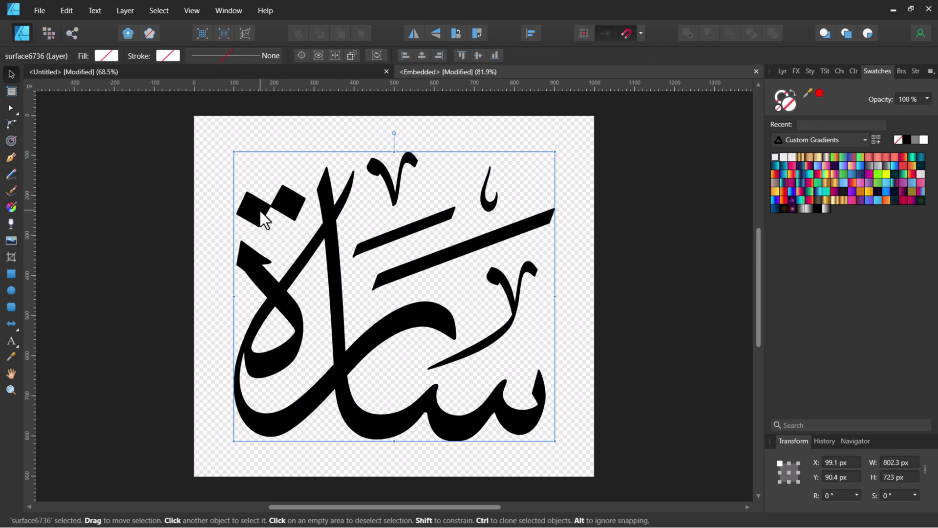
click(71, 11)
click(92, 62)
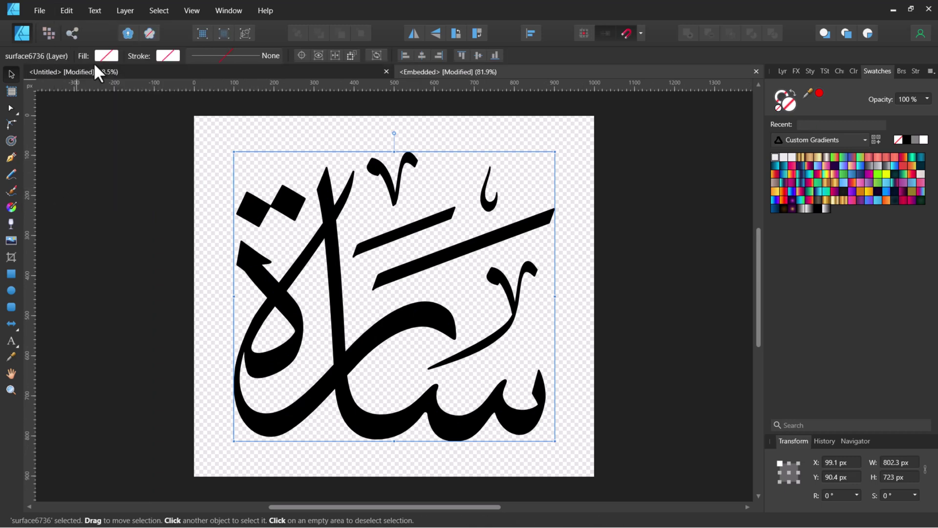
click(123, 72)
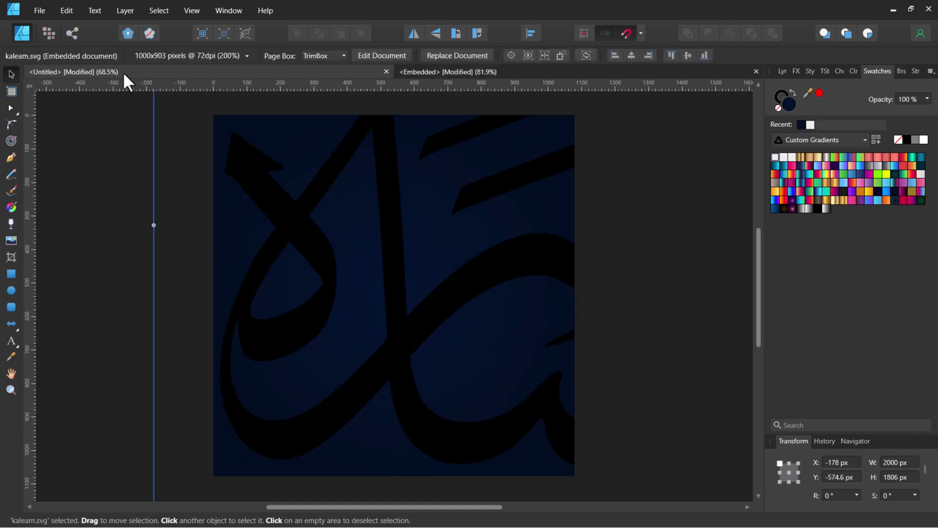
click(64, 12)
click(84, 73)
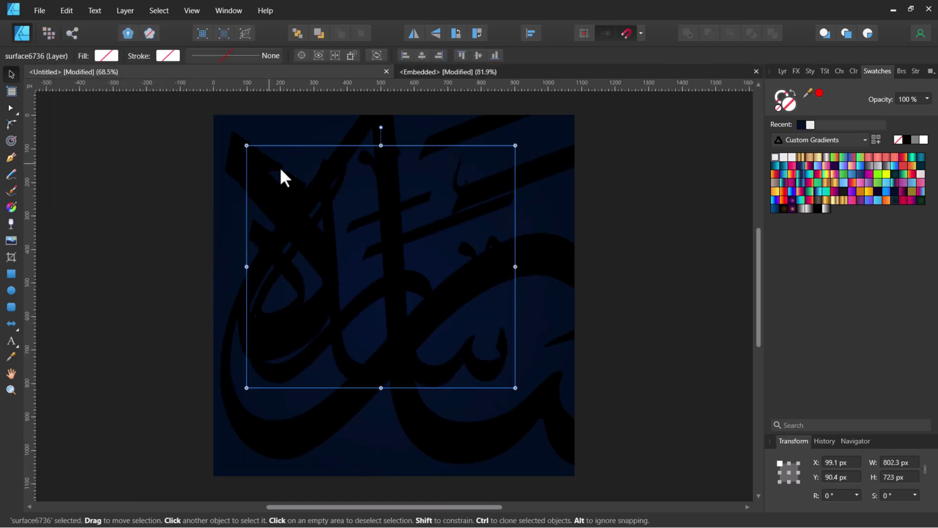
Step: Delete the oversized embedded kaleam.svg layer, keeping the surface6736 calligraphy
click(449, 72)
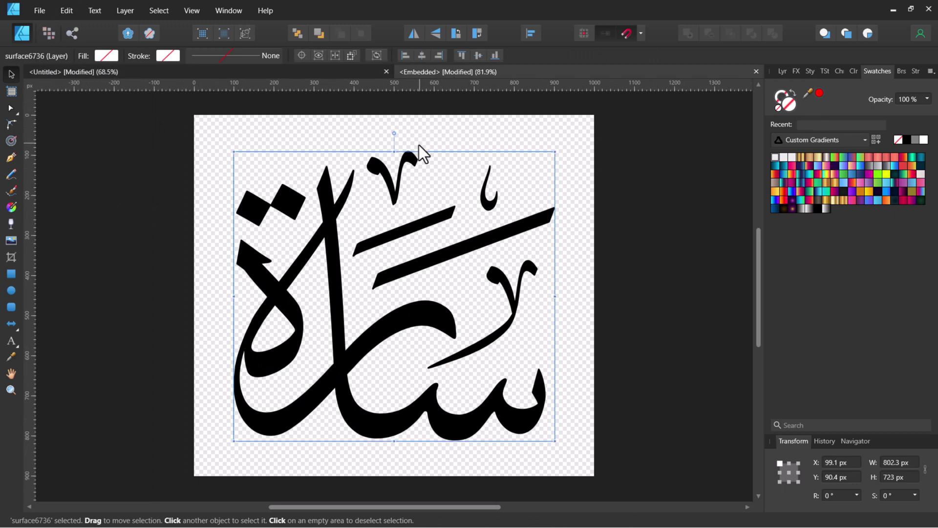
click(412, 155)
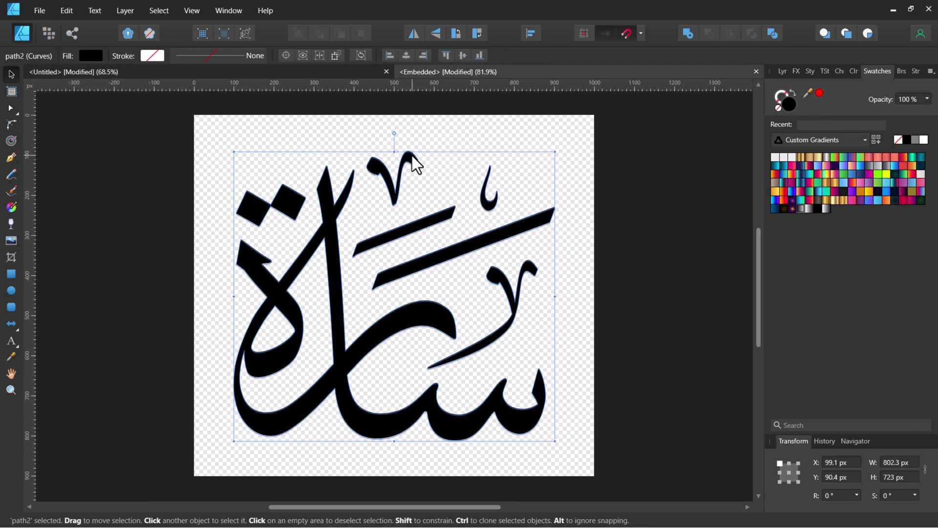
click(340, 75)
click(557, 169)
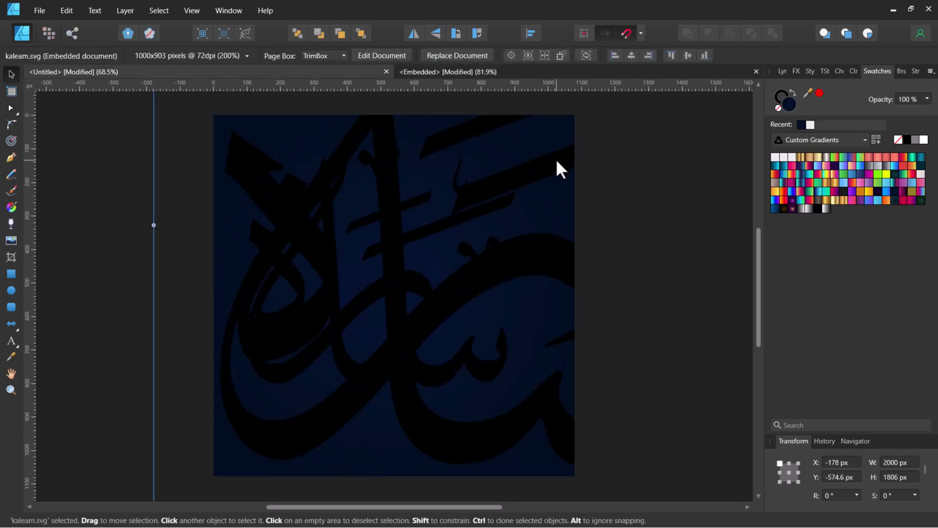
click(782, 71)
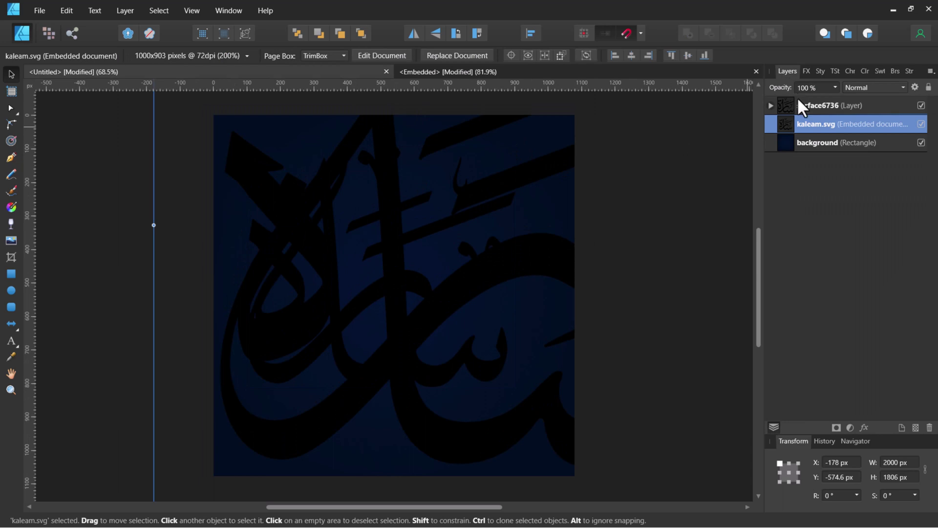
click(826, 102)
click(826, 128)
key(Delete)
Step: Centre the calligraphy path horizontally and vertically on the page
click(635, 169)
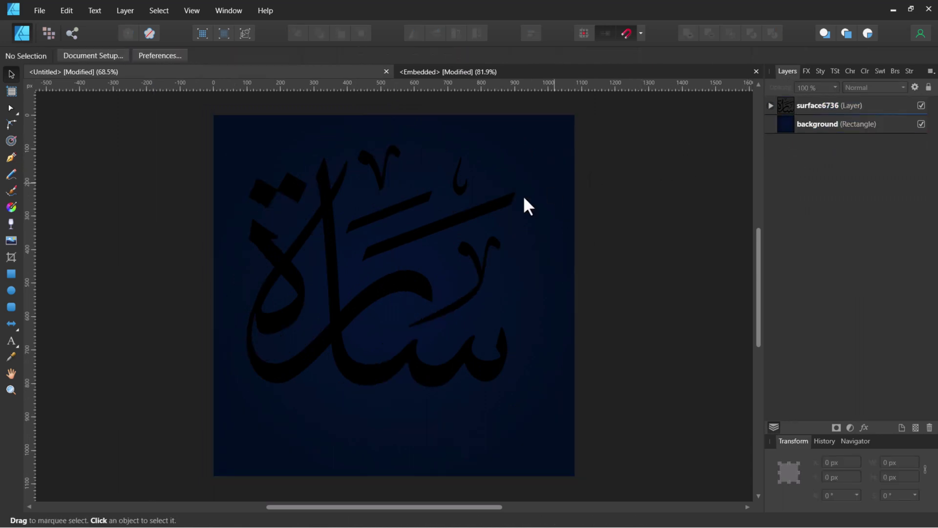
click(505, 201)
click(406, 55)
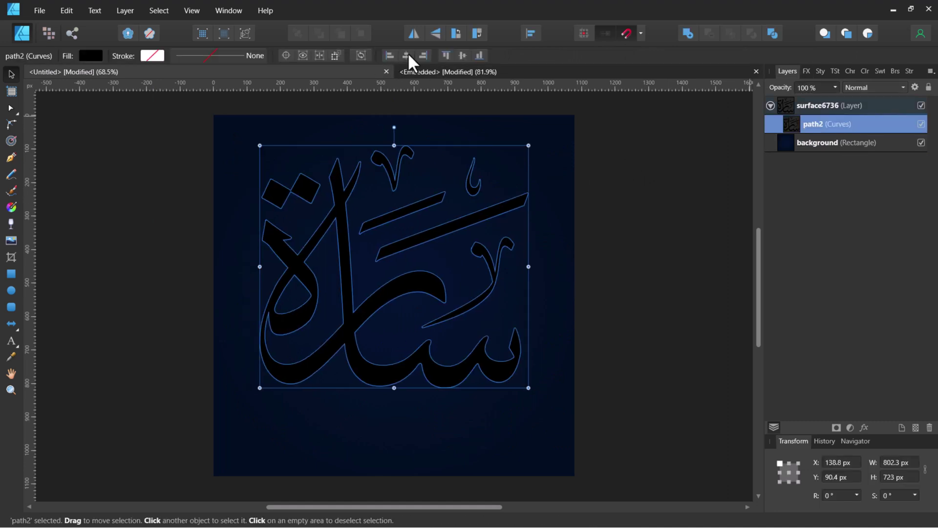
click(463, 55)
click(576, 196)
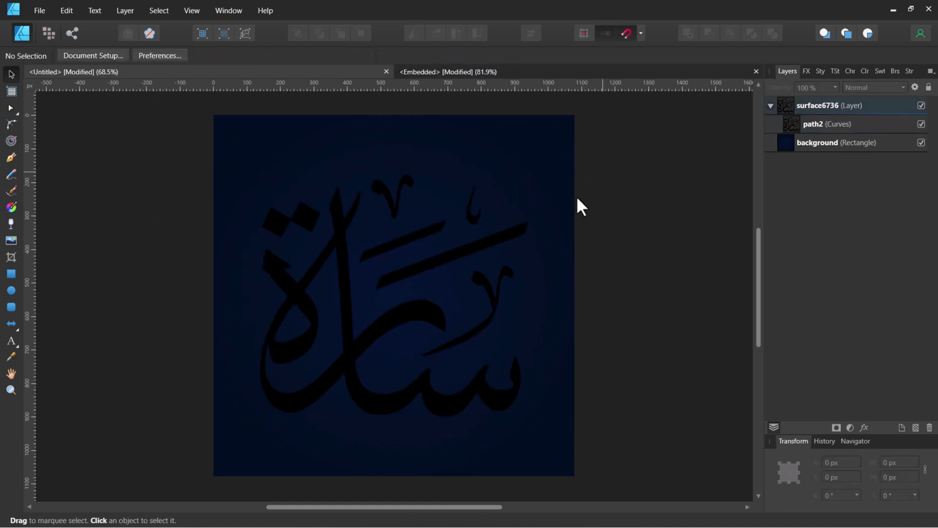
click(517, 226)
Step: Fill the calligraphy with white from the swatches
click(880, 72)
click(923, 141)
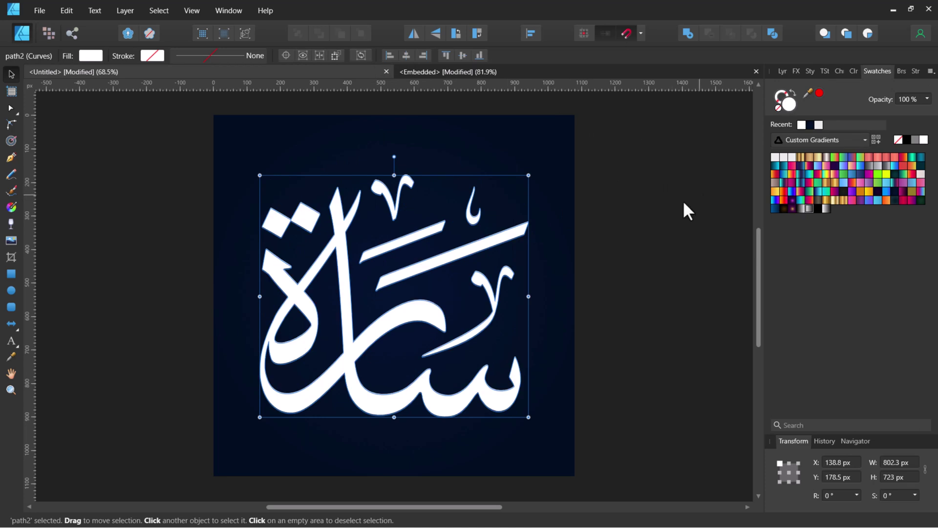
click(682, 210)
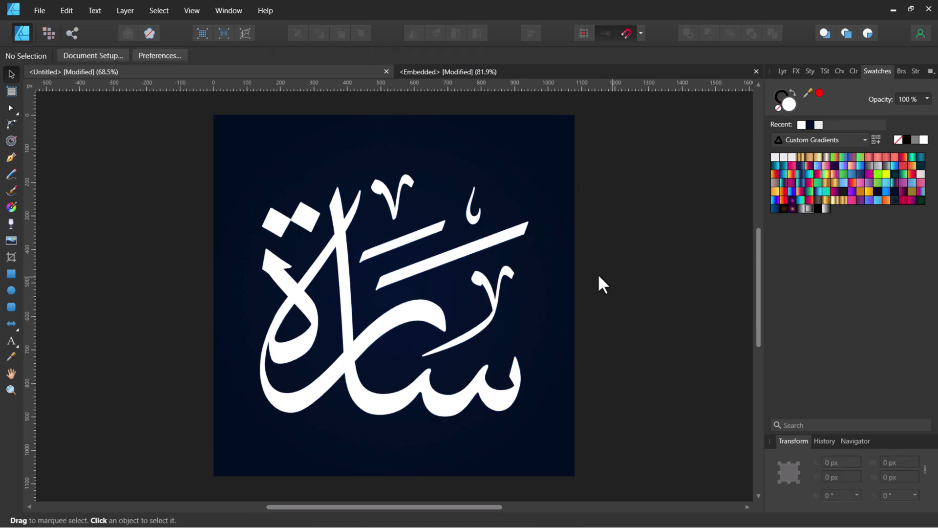
Step: Shrink the calligraphy to about 712 × 642 px and re-centre it on the page
click(483, 319)
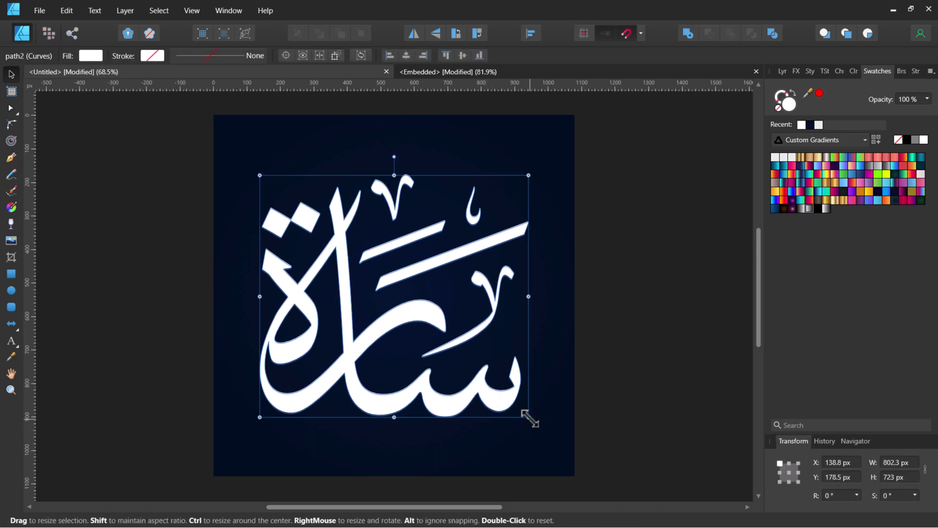
drag(532, 409, 502, 382)
click(406, 55)
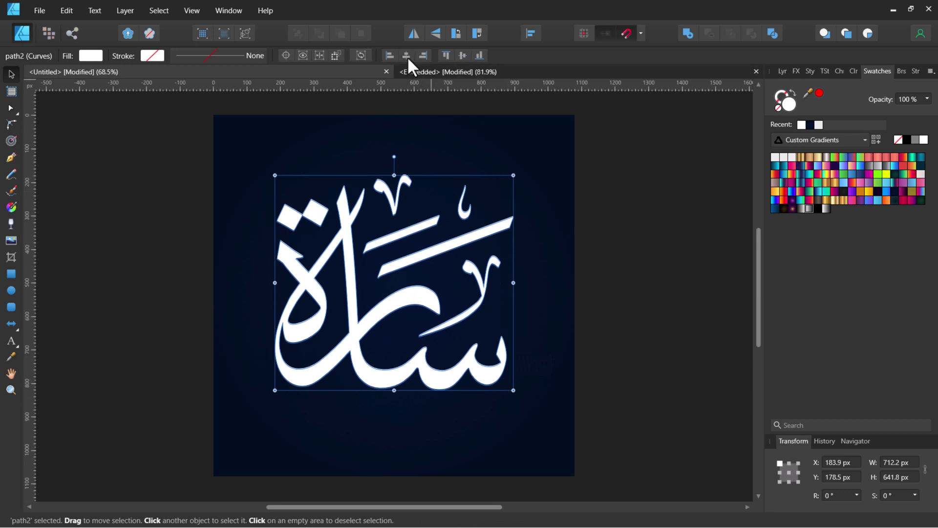
click(462, 55)
click(603, 197)
click(502, 240)
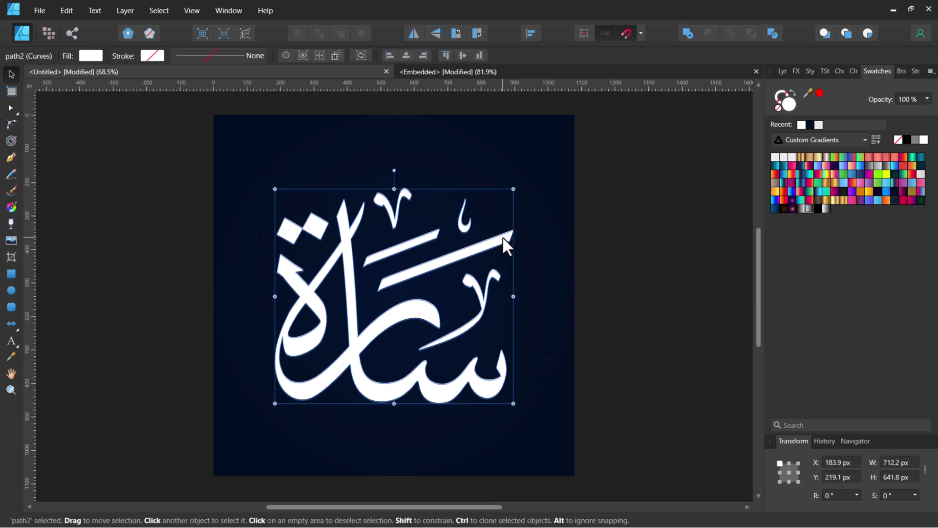
click(654, 245)
click(504, 248)
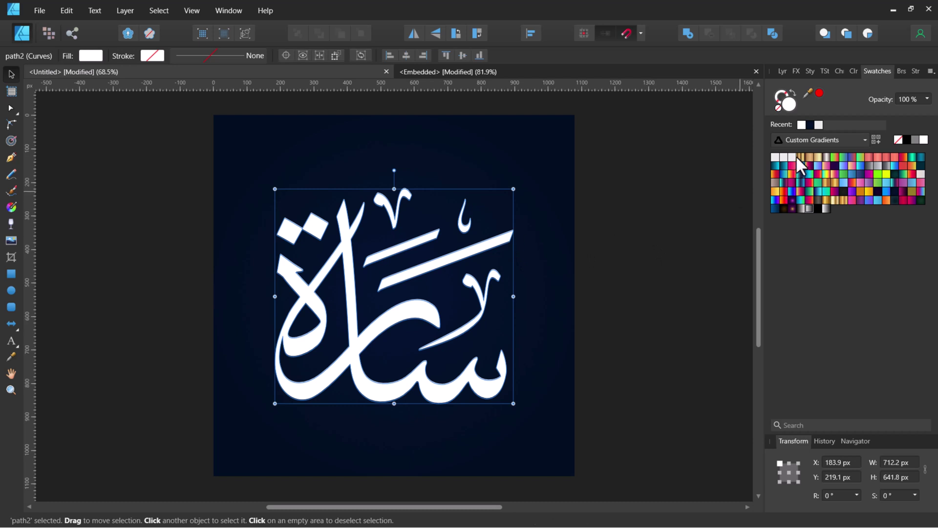
click(782, 71)
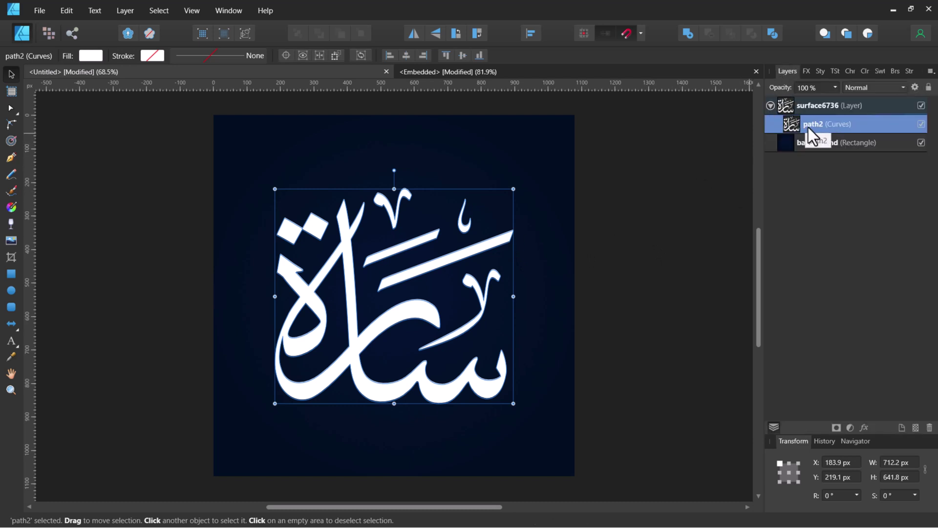
Step: Move path2 out of surface6736 and delete the empty surface6736 layer
drag(808, 125, 809, 98)
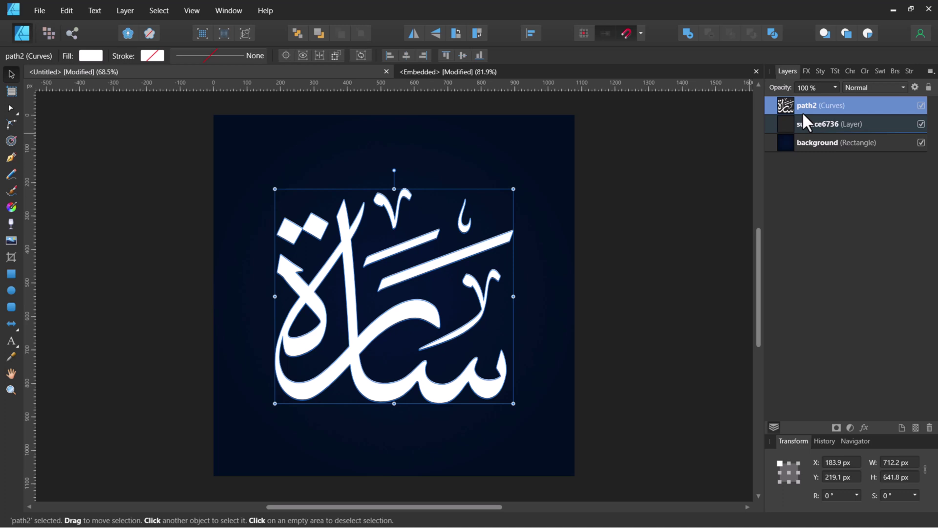
click(810, 122)
key(Delete)
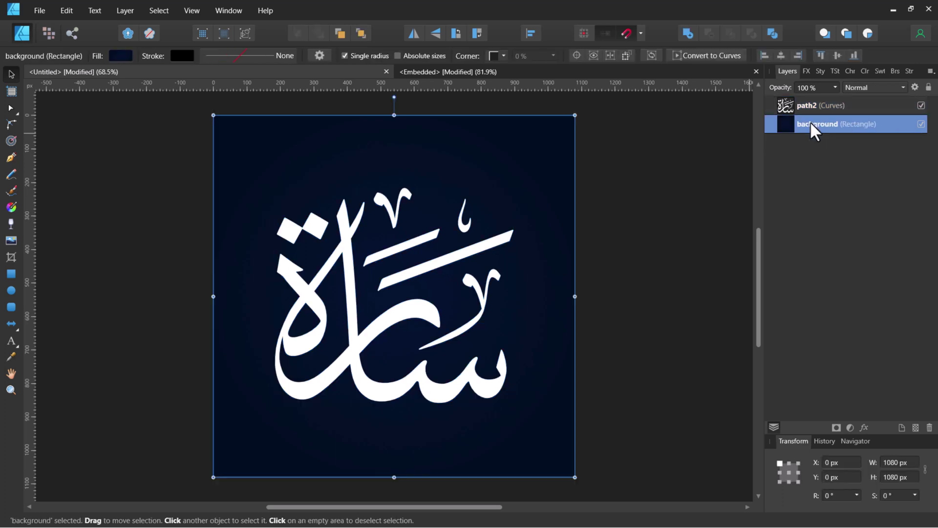
Step: Rename the path2 layer to 'sarah 1' and duplicate it
click(809, 104)
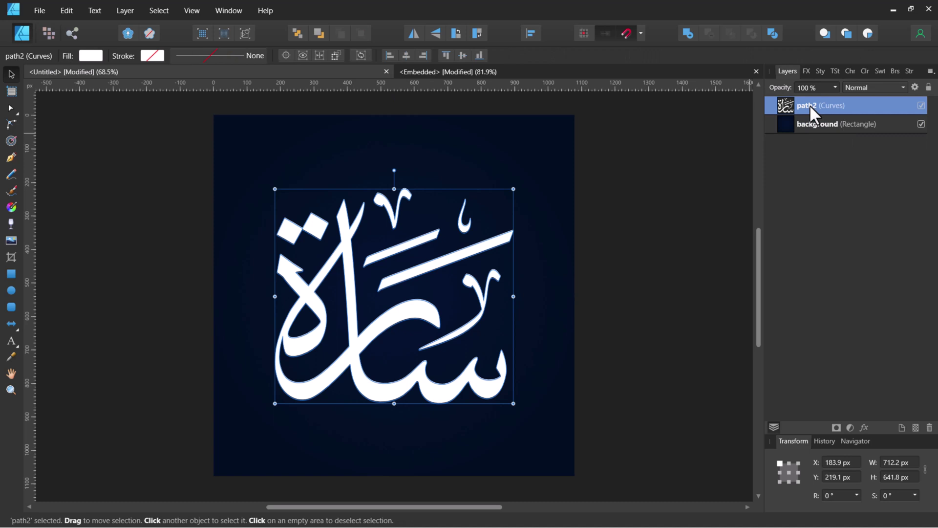
double_click(809, 104)
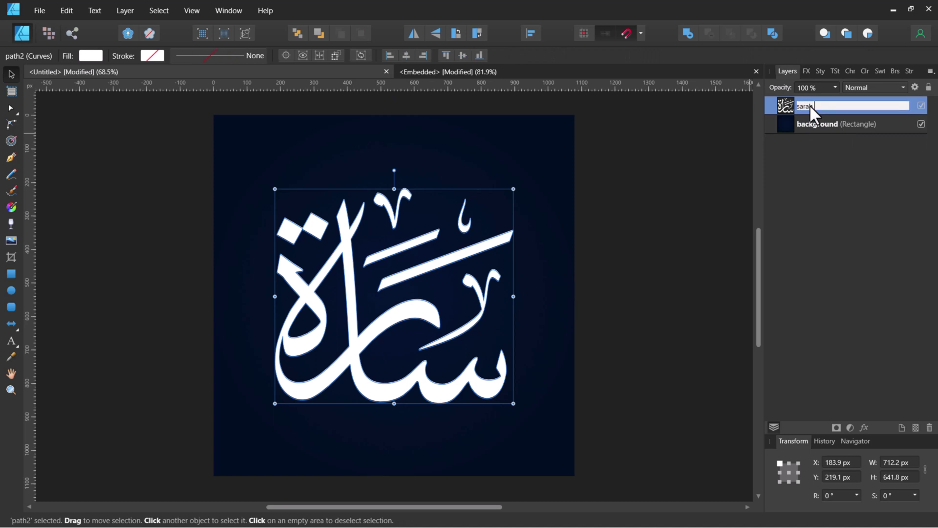
text(1)
key(Return)
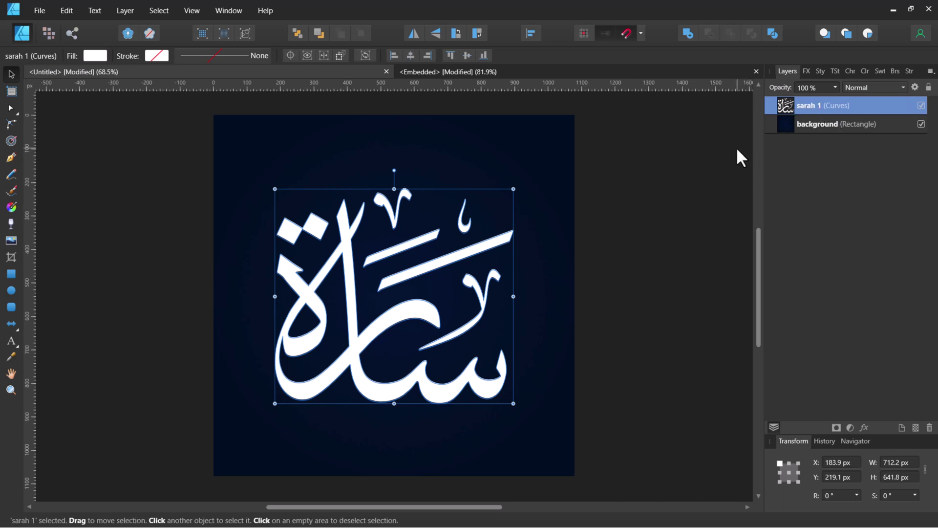
right_click(810, 109)
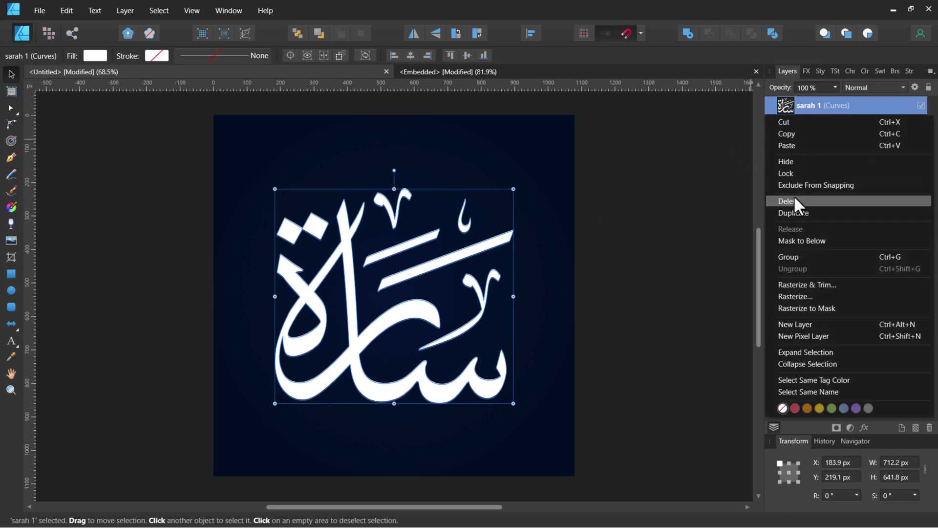
click(795, 210)
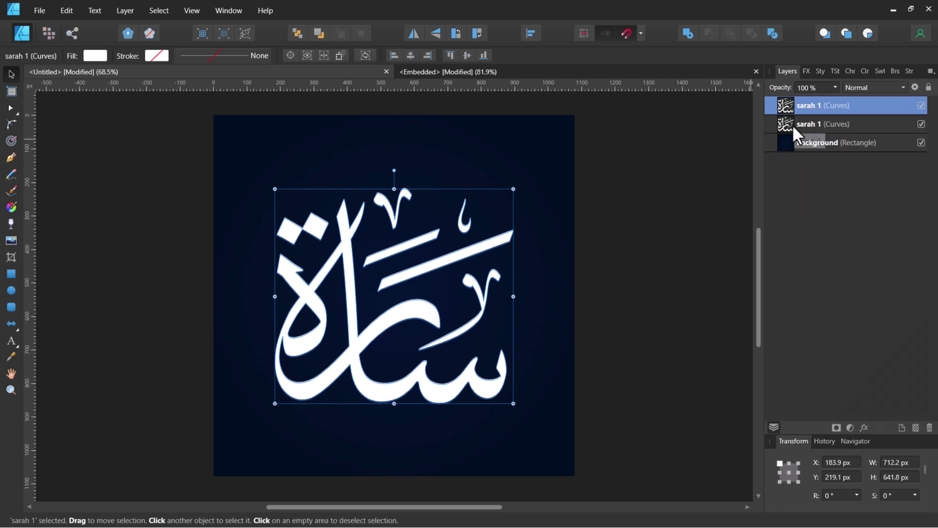
Step: Rename the lower sarah 1 copy to 'sarah back'
click(815, 124)
double_click(820, 123)
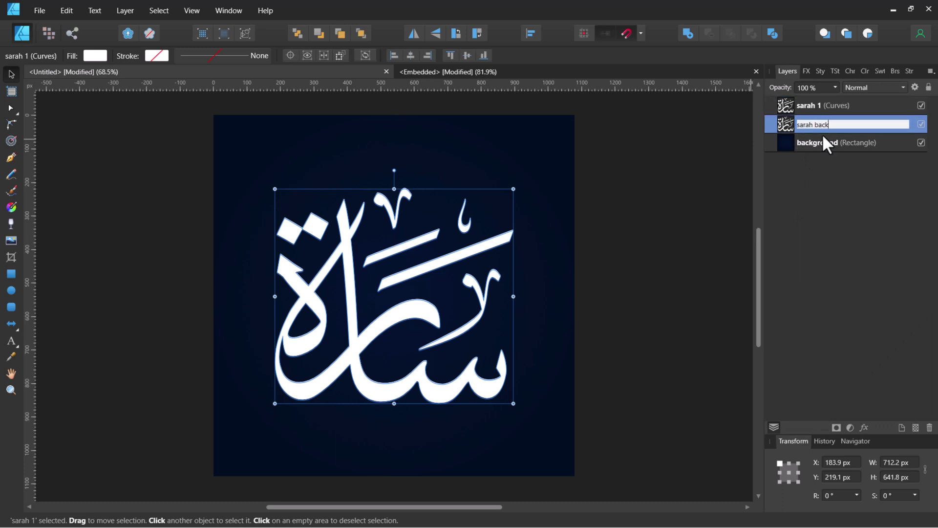
key(Return)
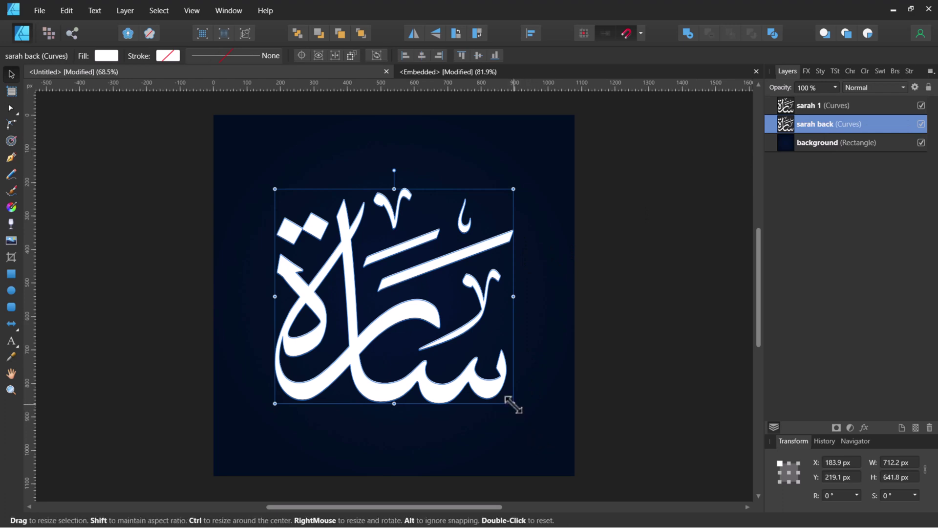
Step: Enlarge sarah back to about 1372×1237 px and shift it up-left past the square
drag(513, 404, 664, 501)
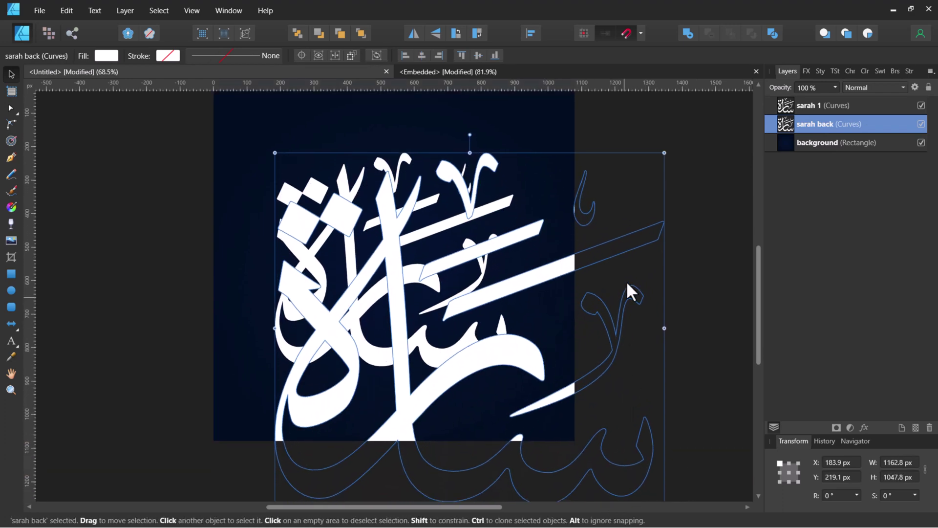
drag(626, 280, 565, 160)
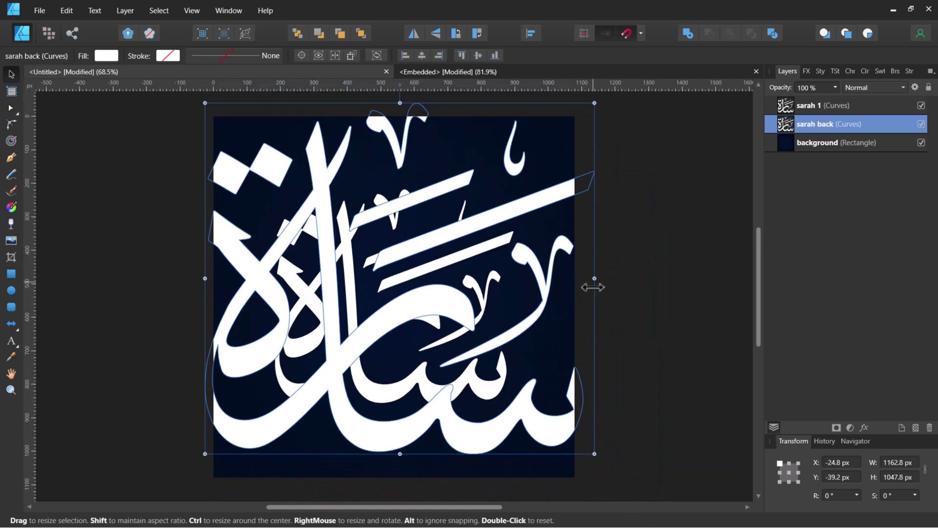
drag(594, 453, 665, 510)
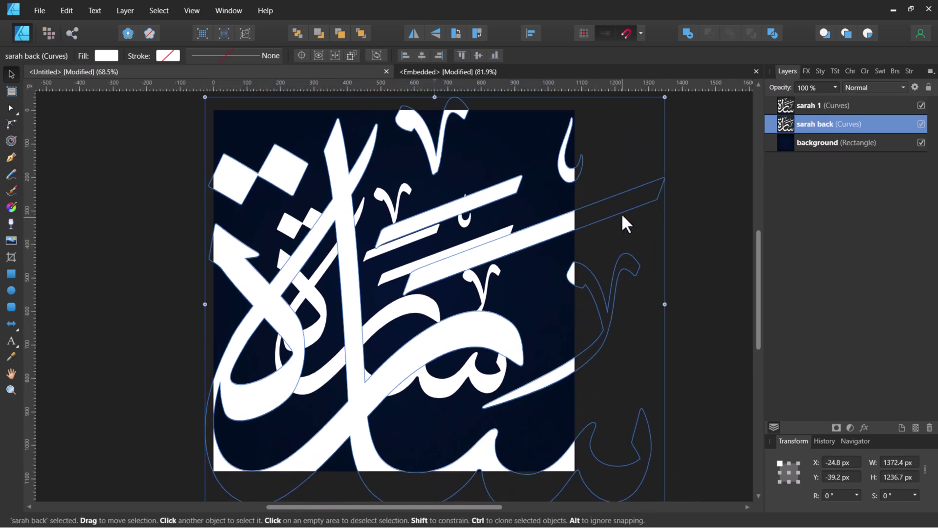
drag(622, 216, 580, 191)
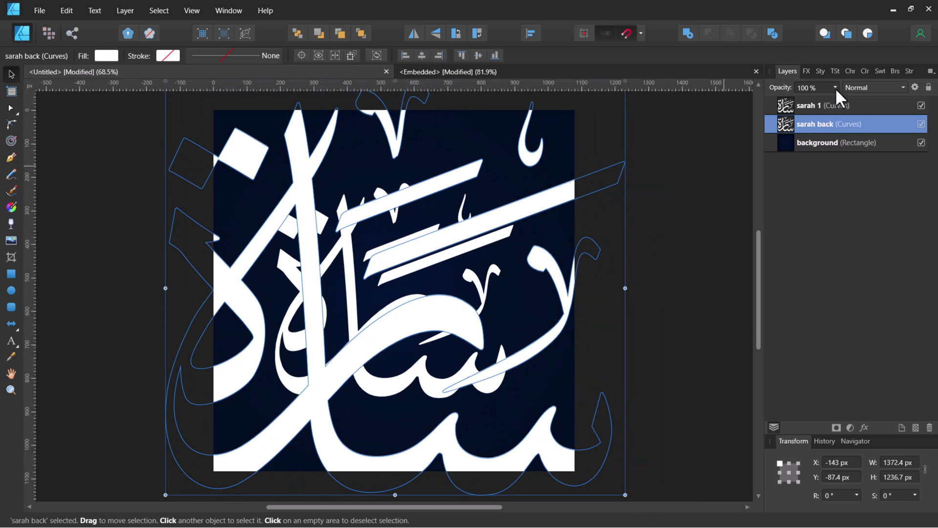
Step: Set the sarah back layer's blend mode to Overlay
click(849, 87)
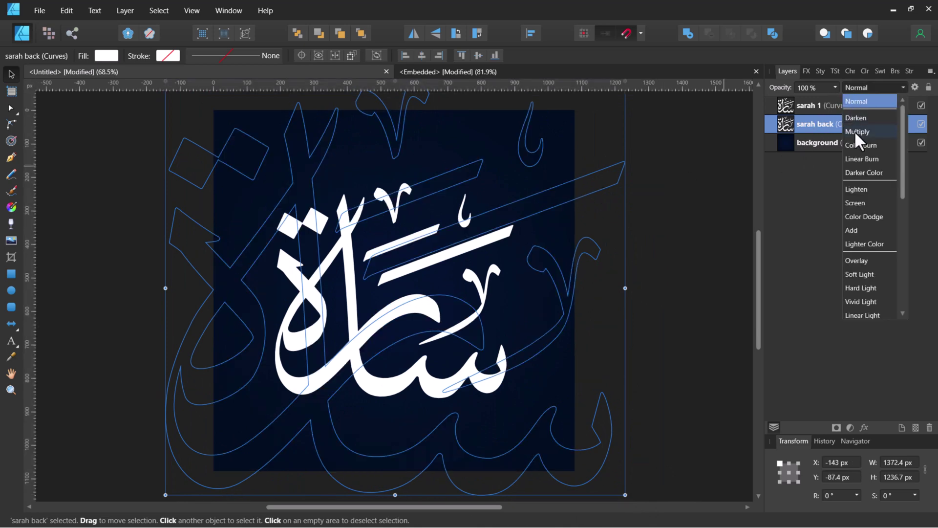
click(858, 260)
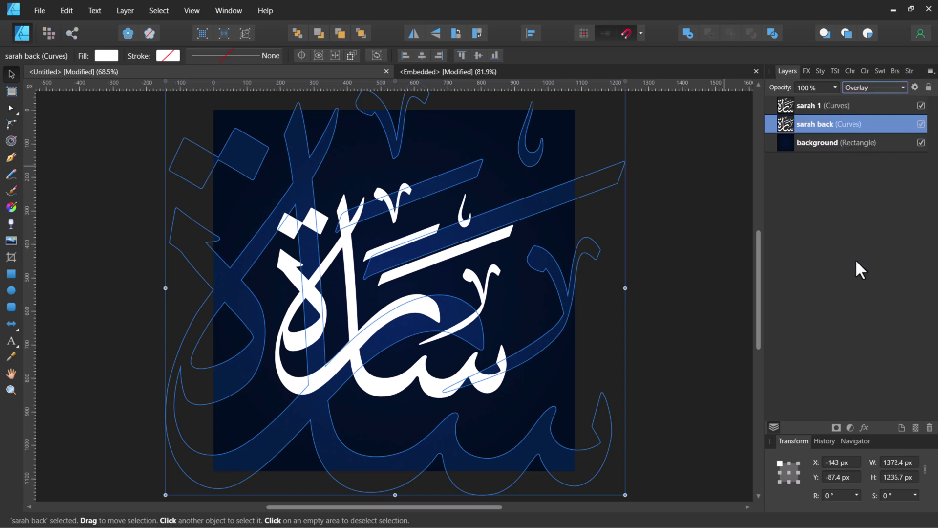
click(675, 201)
Step: Enlarge the overlay copy to about 1675×1510 px and centre it horizontally and vertically
click(559, 198)
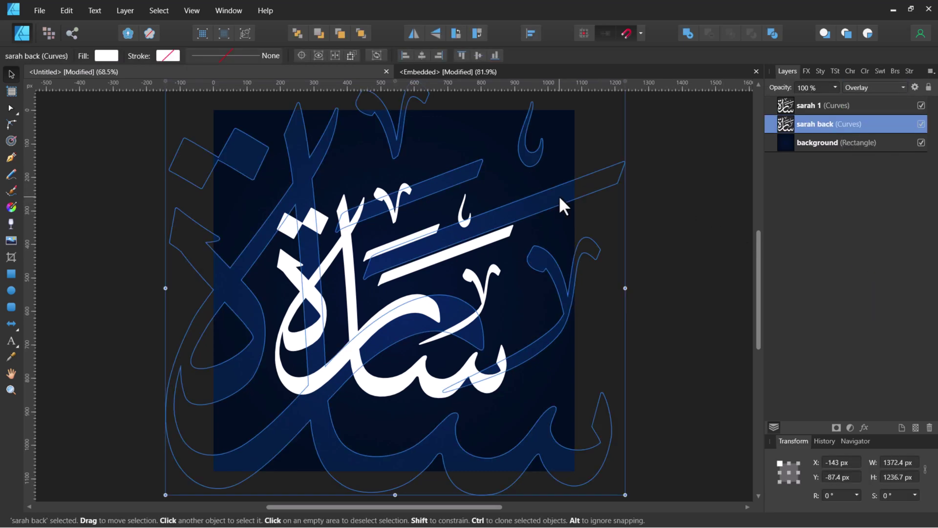
key(ctrl+minus)
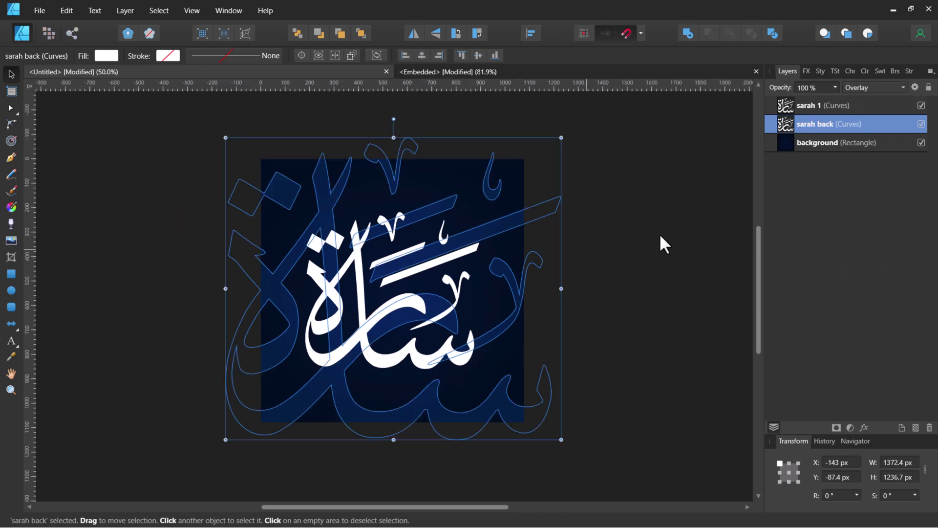
key(ctrl+minus)
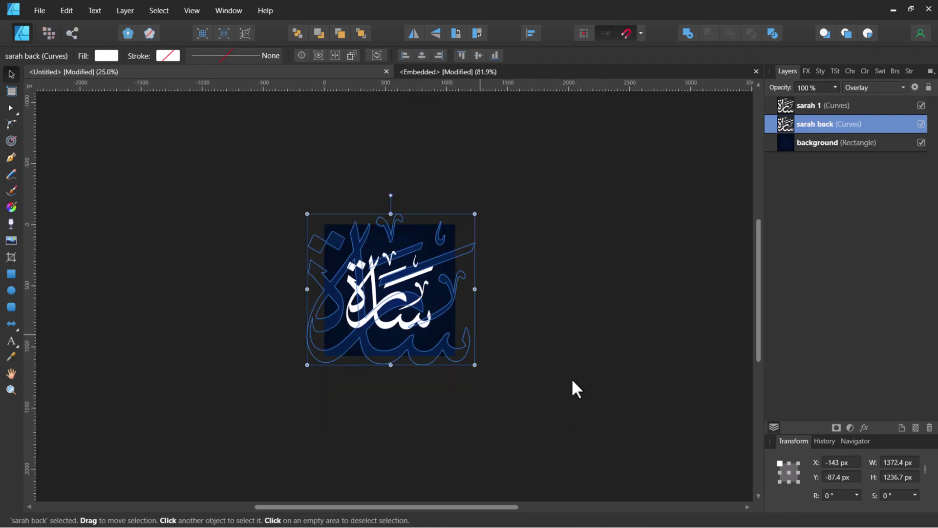
drag(476, 366, 512, 398)
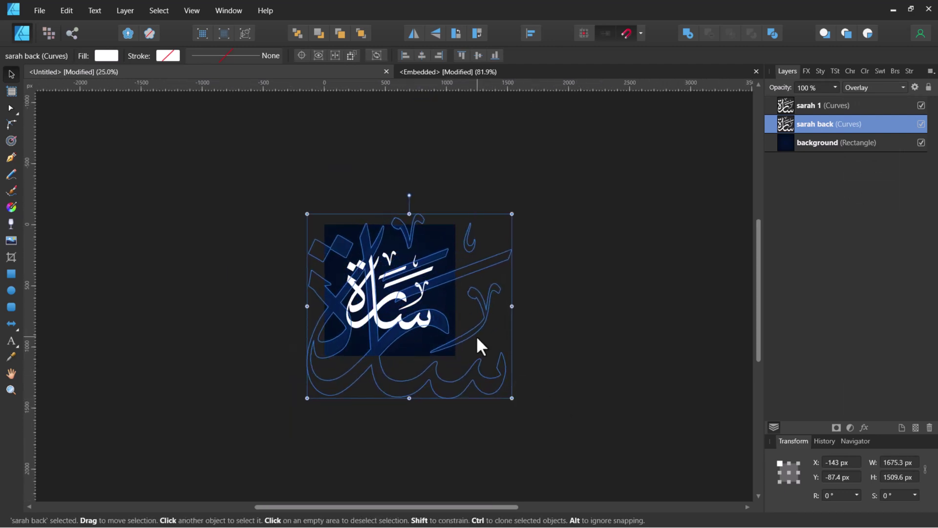
drag(473, 327, 458, 303)
click(422, 55)
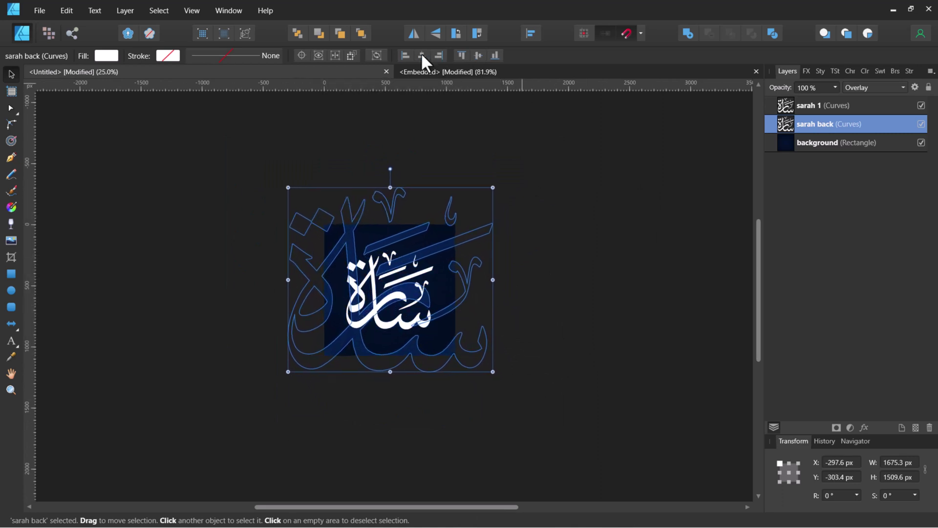
click(478, 56)
click(511, 128)
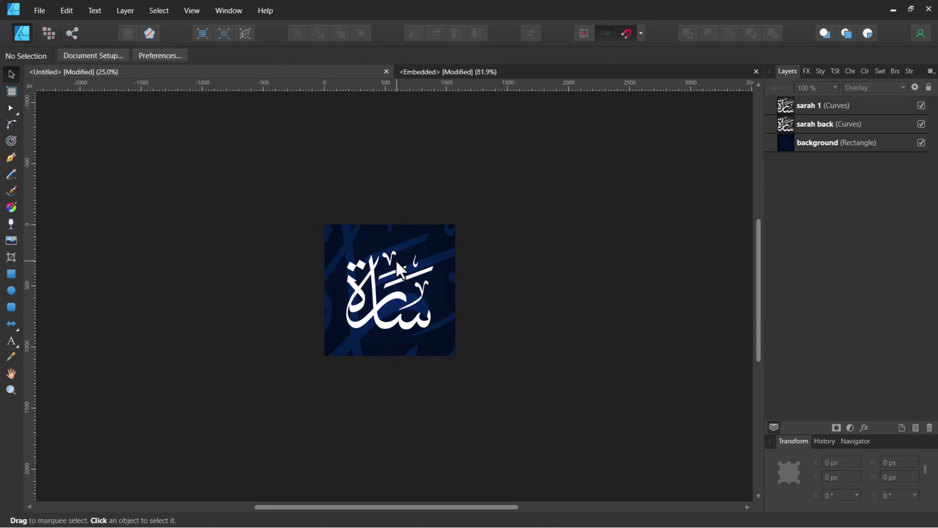
Step: Set the sarah back layer's opacity to 40% in the Layers panel
key(ctrl+0)
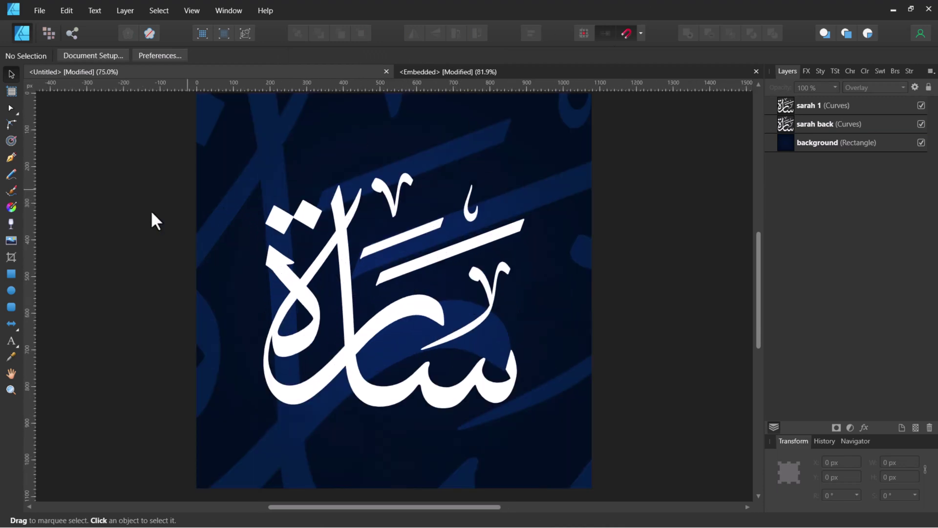
click(100, 223)
click(804, 144)
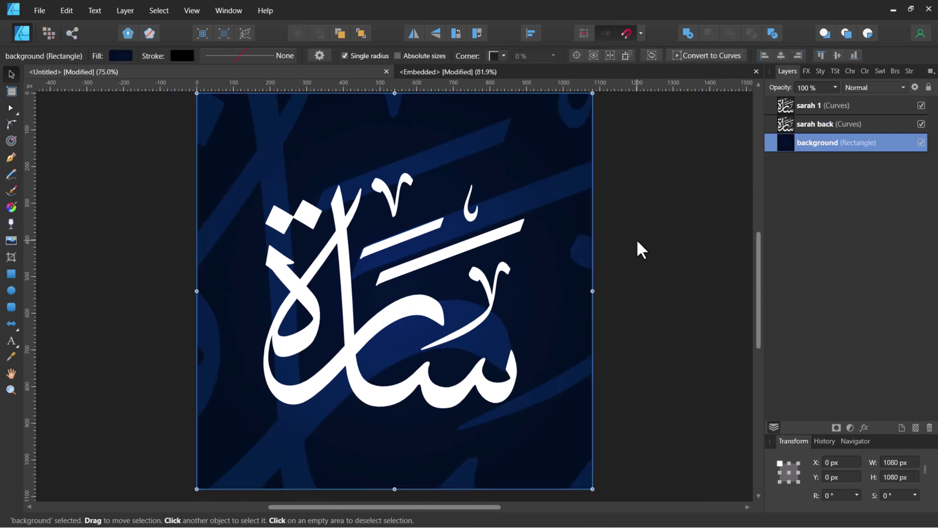
click(813, 122)
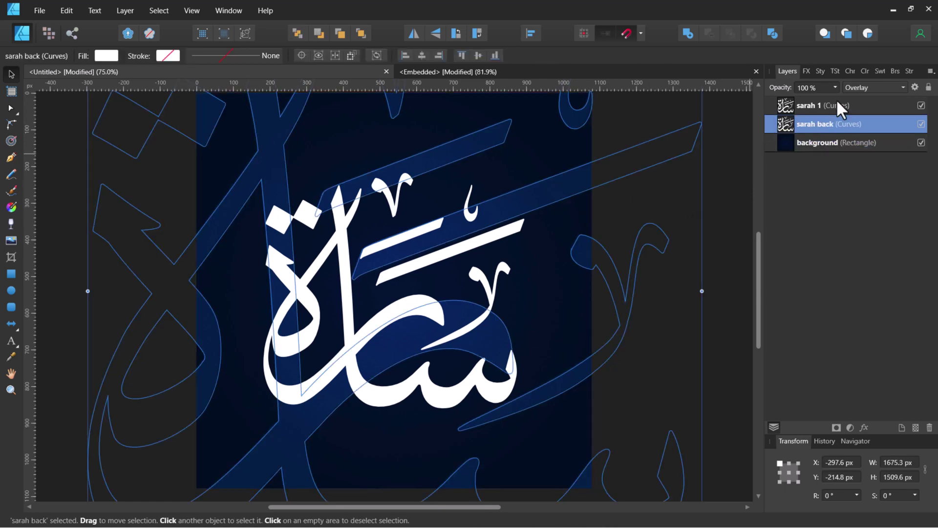
click(836, 88)
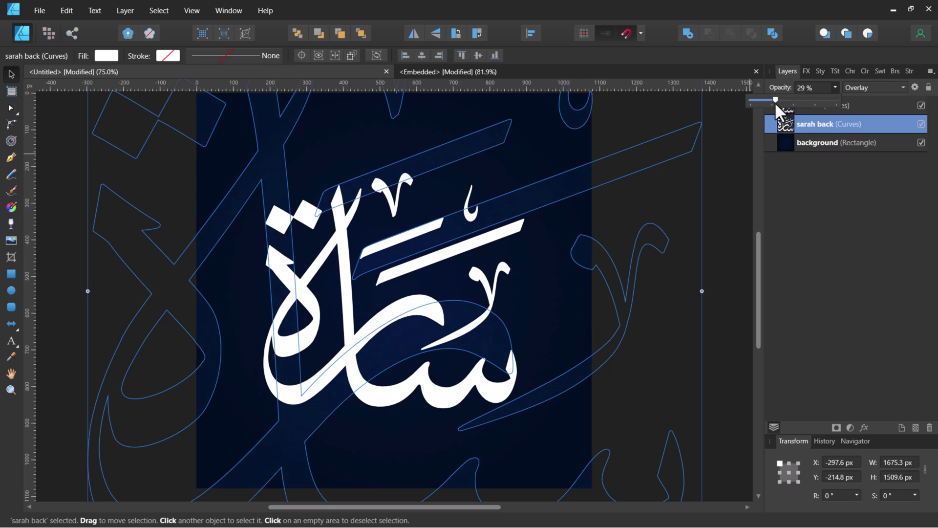
click(720, 168)
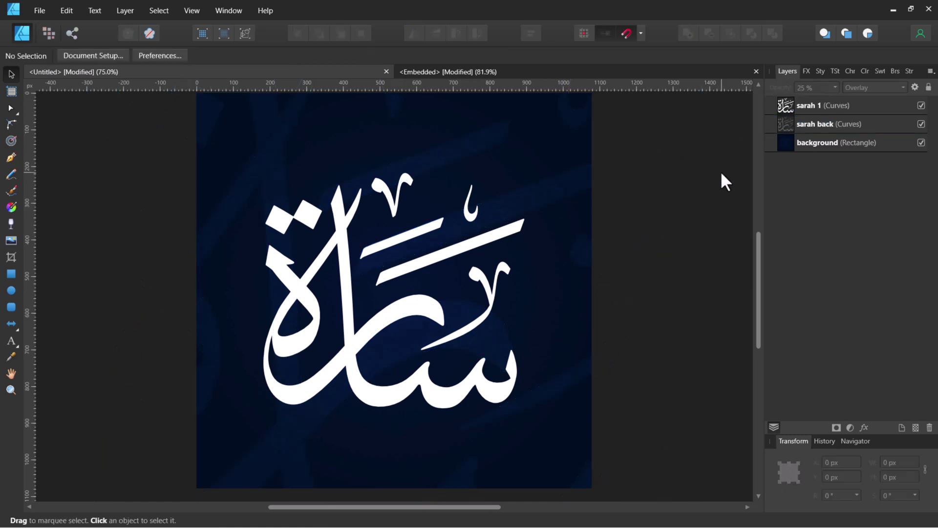
click(811, 127)
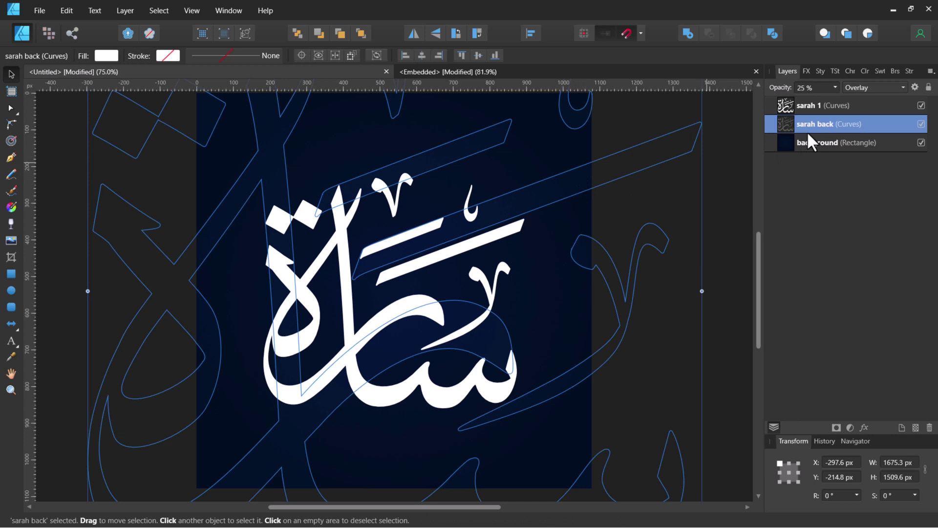
click(835, 87)
drag(837, 101, 848, 101)
click(722, 161)
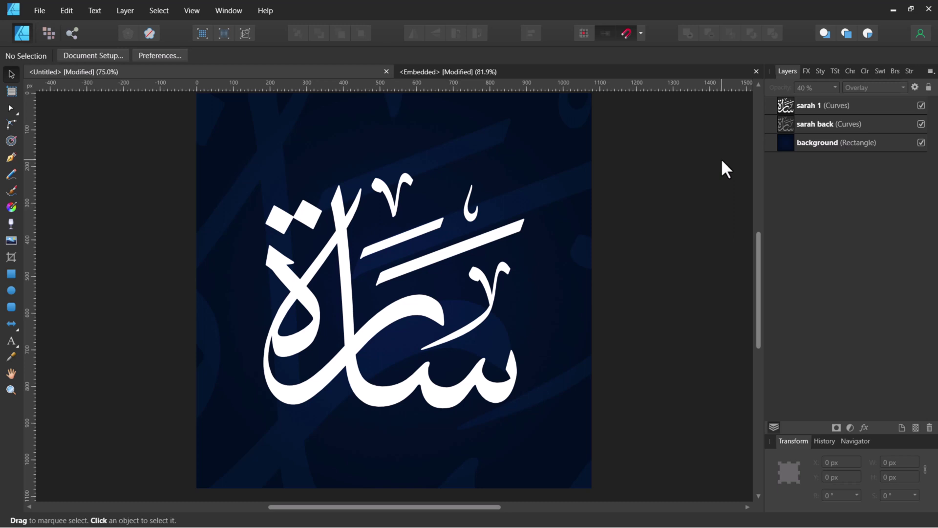
click(509, 231)
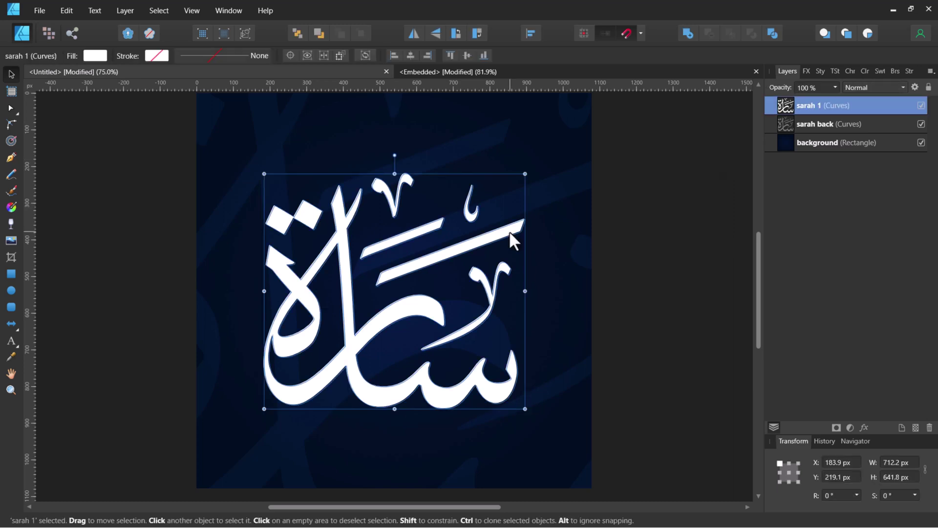
Step: Fill the sarah 1 calligraphy with a gold gradient swatch instead of white
click(881, 71)
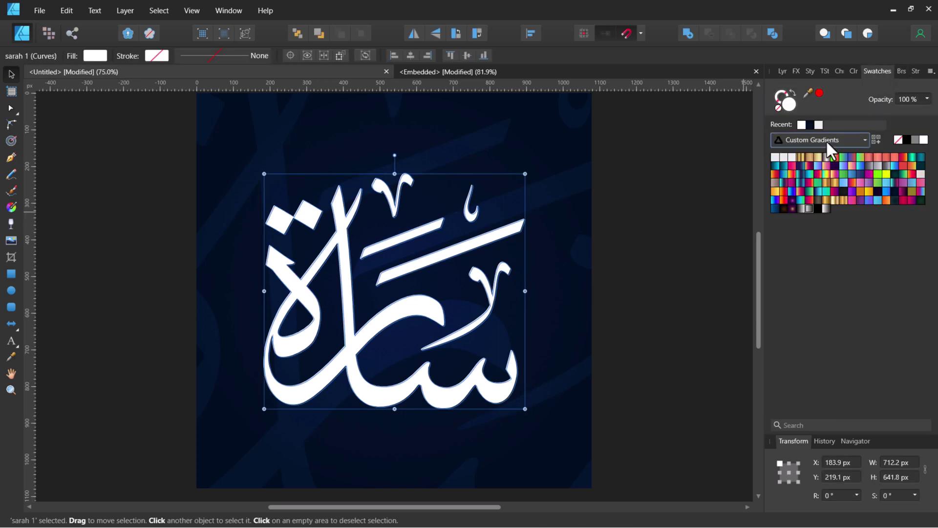
click(835, 187)
click(686, 257)
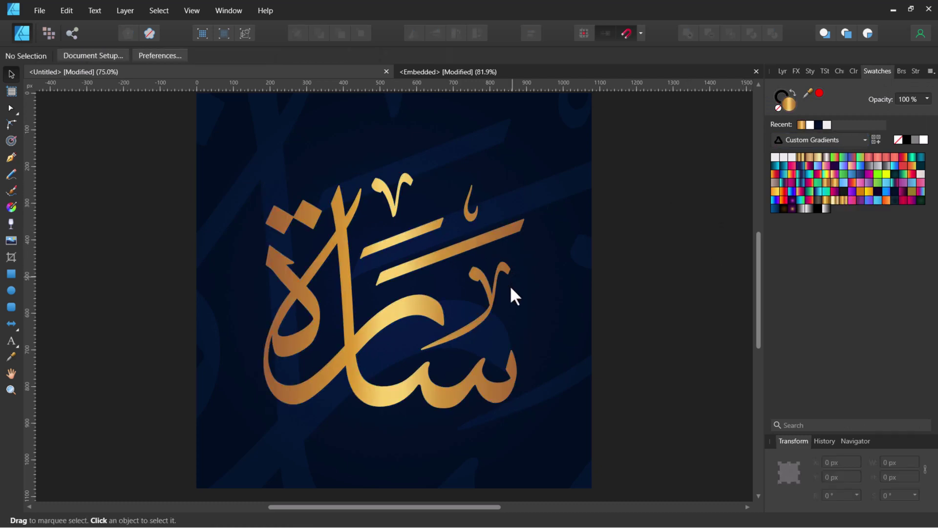
click(503, 269)
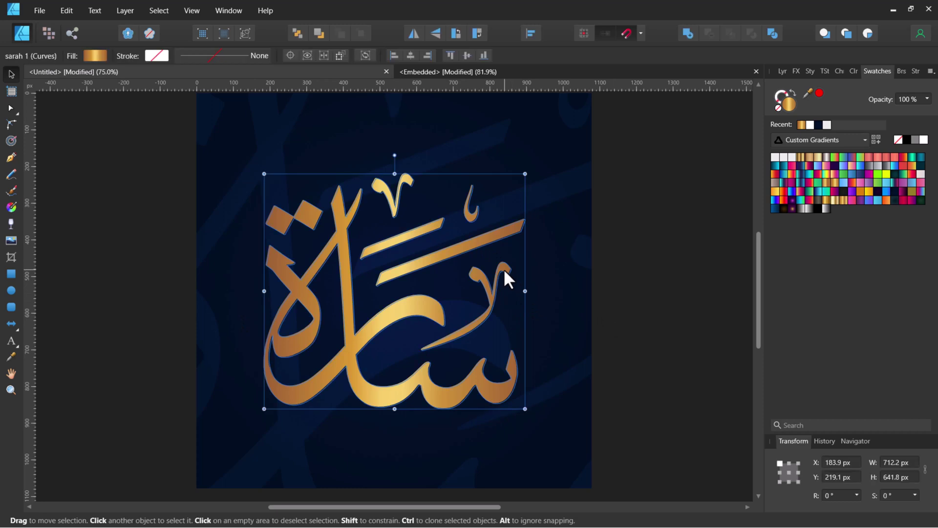
click(796, 71)
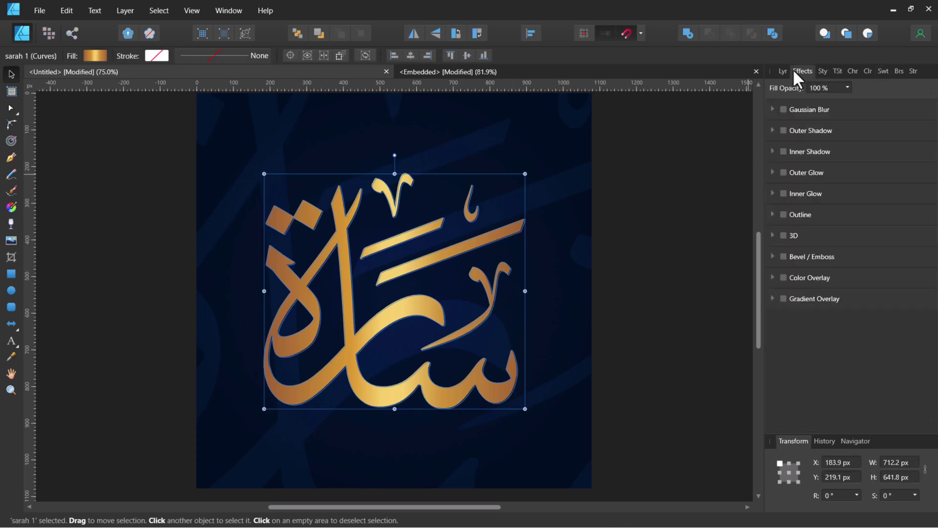
Step: Add a black outer shadow at 75% opacity with an 18.7 px radius to the calligraphy
click(784, 130)
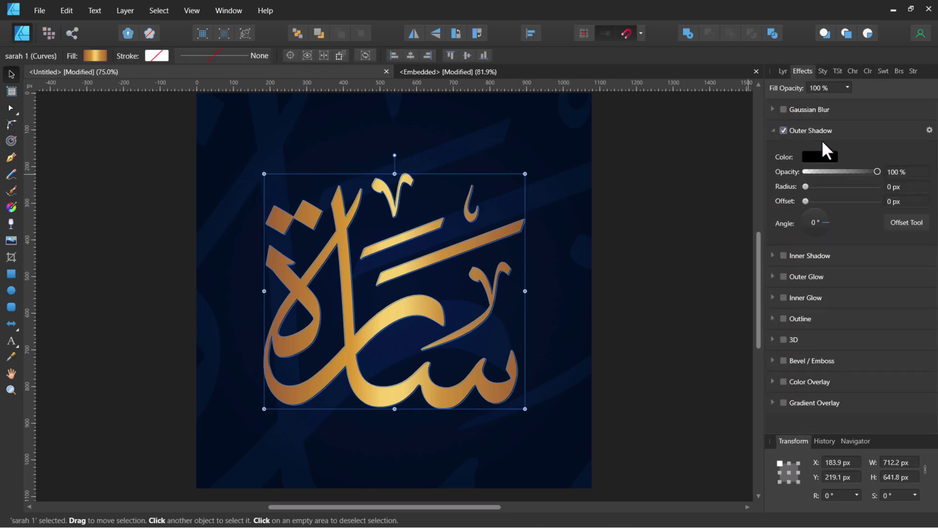
click(872, 172)
mouse_move(806, 186)
mouse_down()
mouse_move(861, 184)
mouse_move(843, 189)
mouse_up()
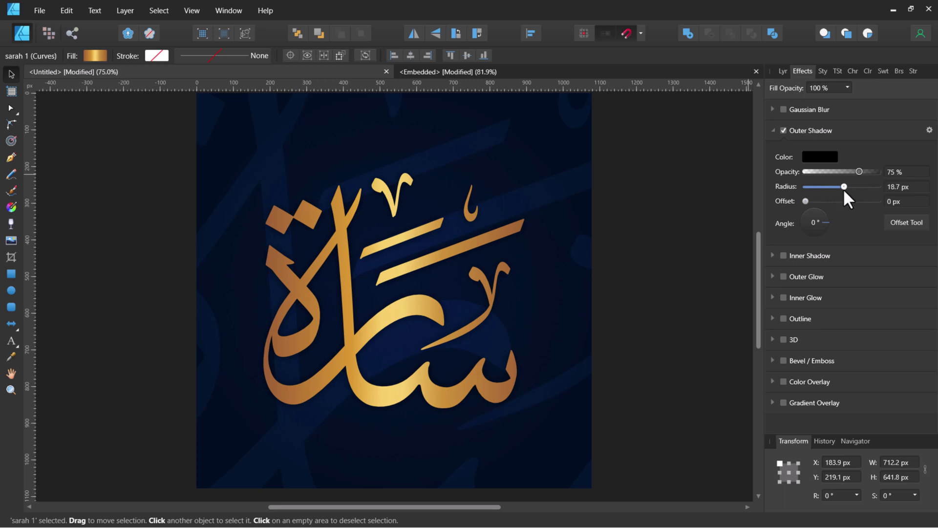
click(682, 222)
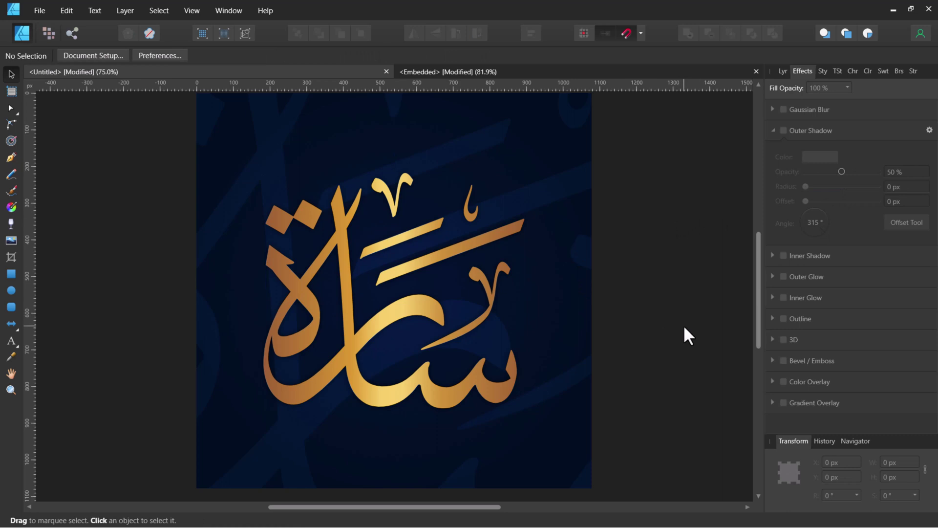
Step: Export the design as a 1080 px PNG named Sarah.png into the export folder
click(36, 11)
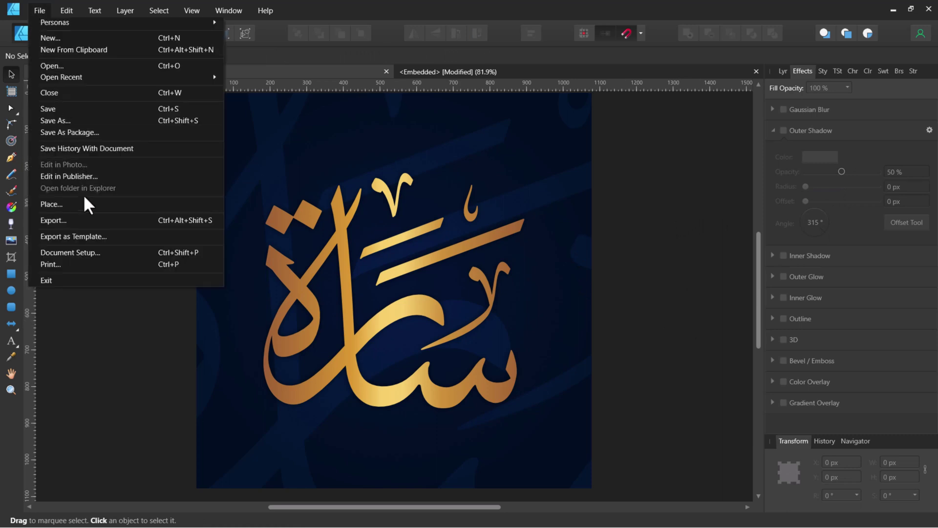
click(88, 224)
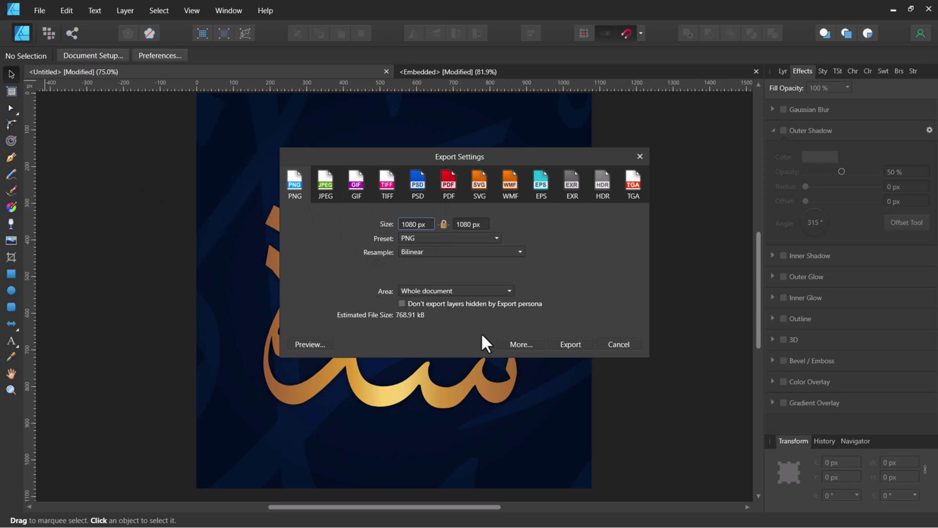
click(442, 291)
click(565, 343)
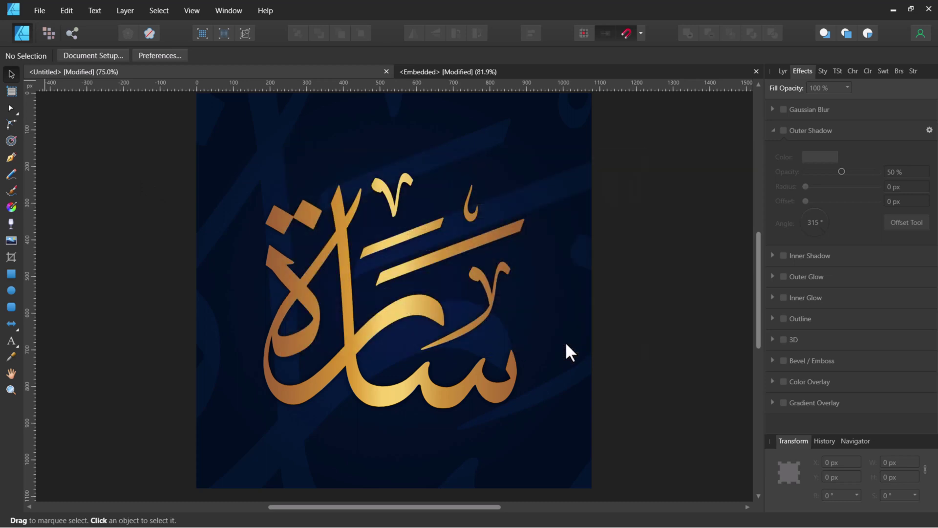
double_click(626, 209)
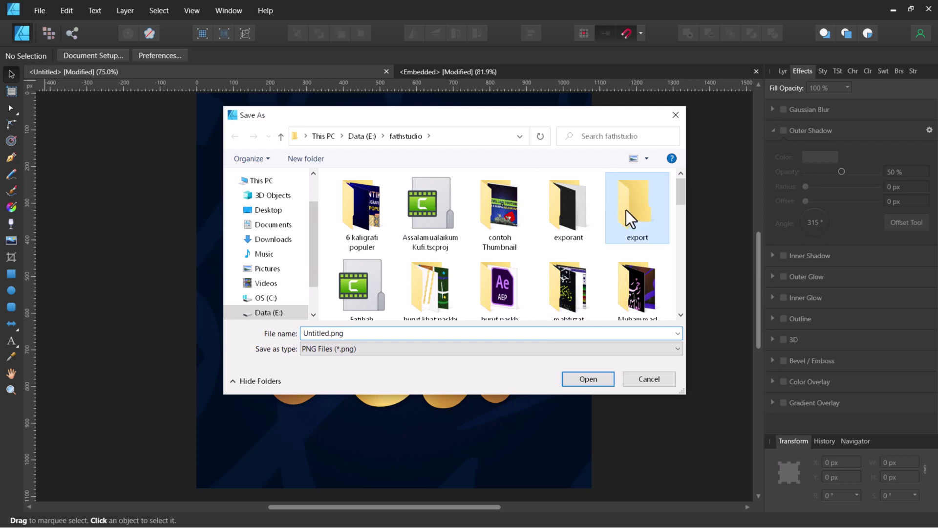
double_click(403, 333)
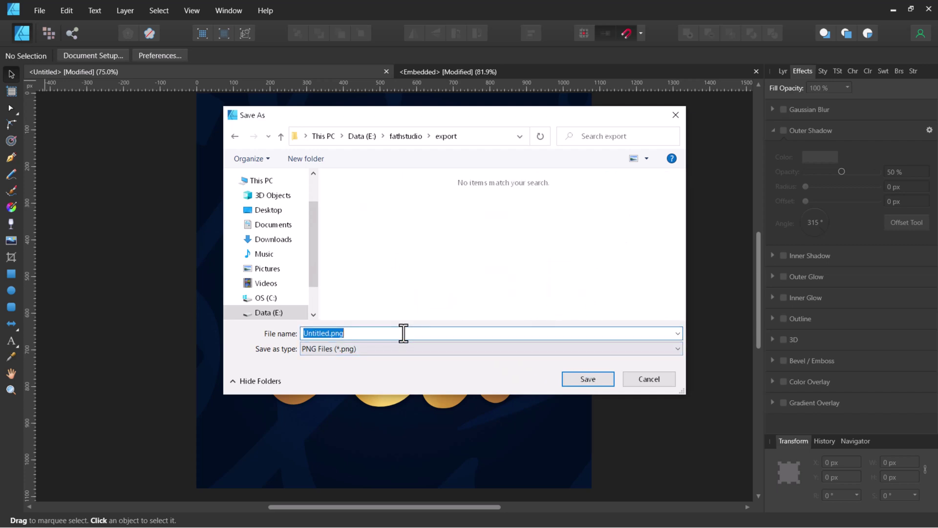
text(Sara)
text(h)
click(572, 383)
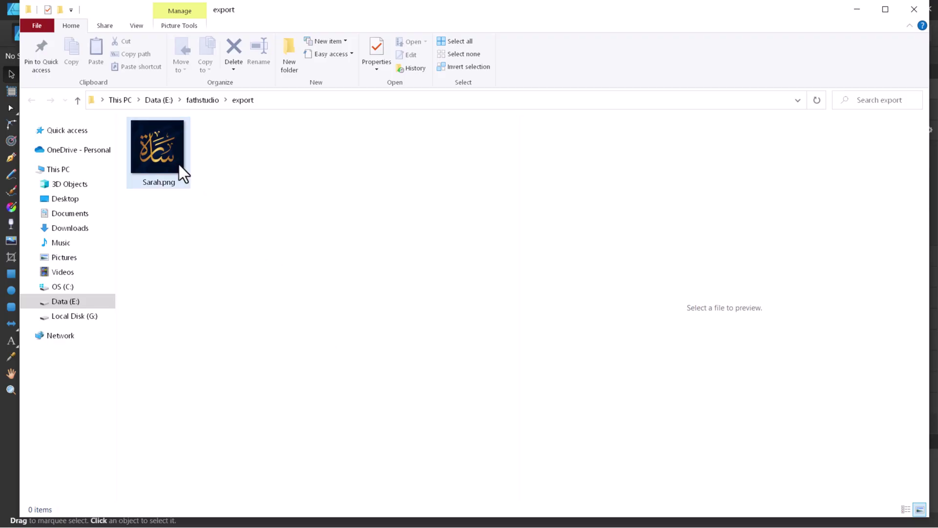
Step: Open Sarah.png from the export folder in the Photos viewer
double_click(172, 165)
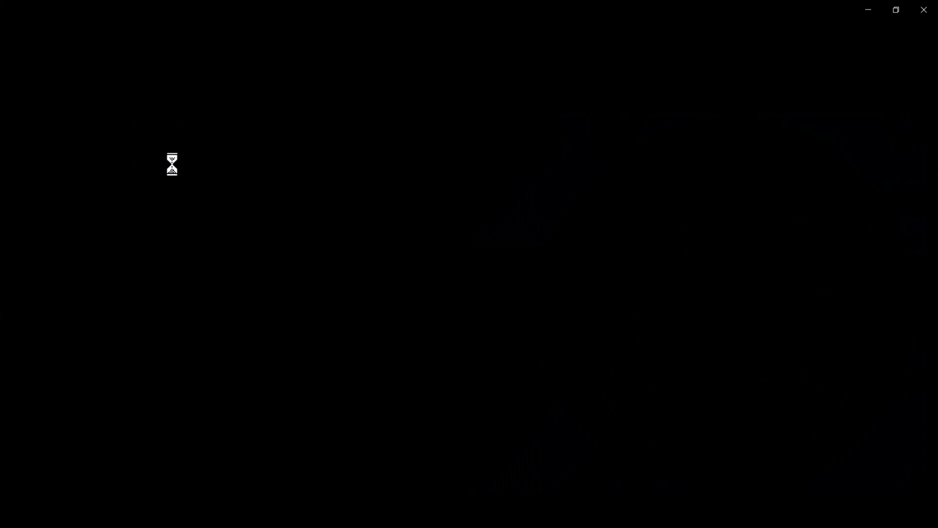